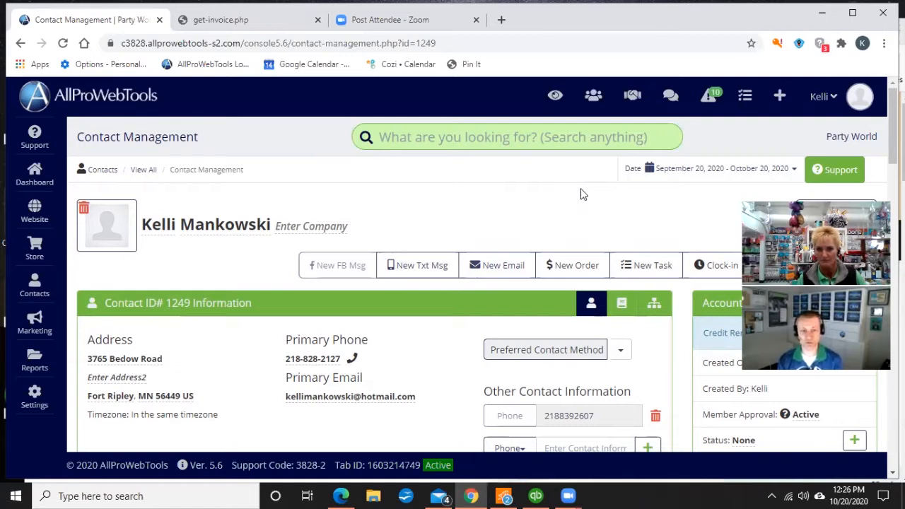
# Step: Start a new order for the contact and choose the Deposit product as the cart item
pyautogui.click(598, 266)
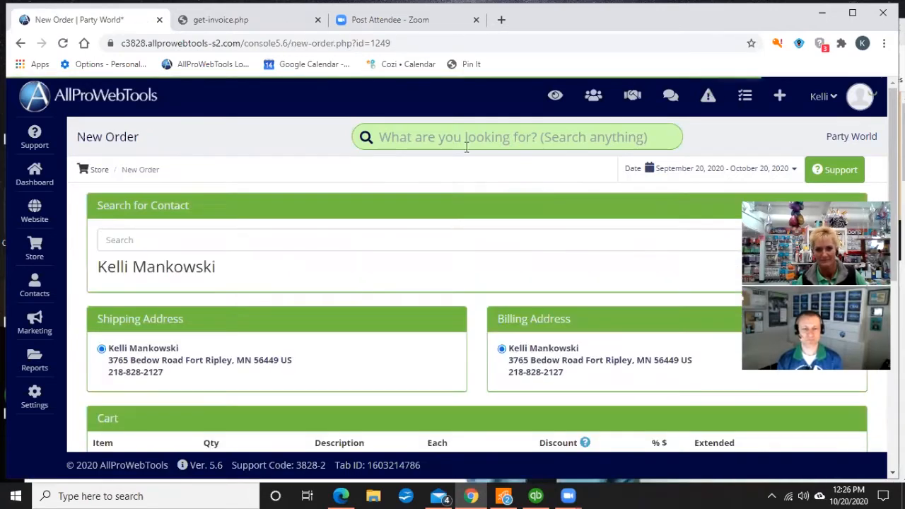
pyautogui.scroll(-1, 469, 260)
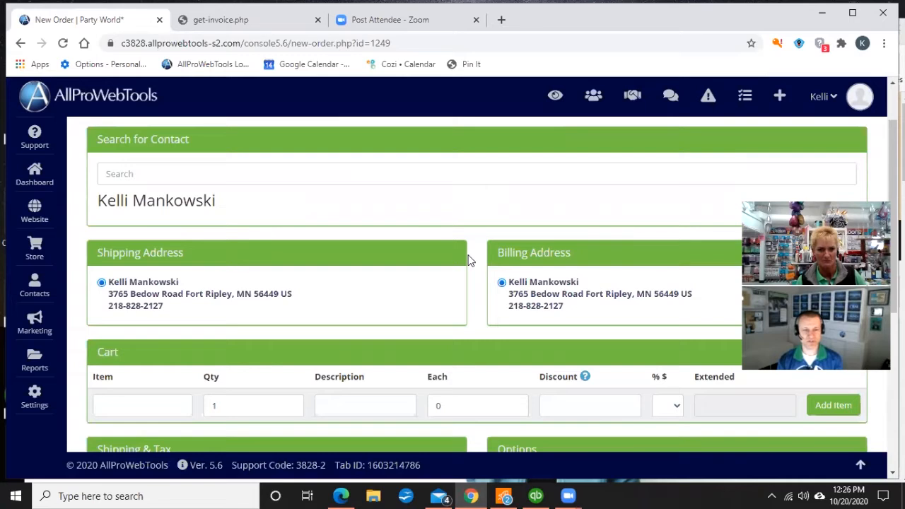
pyautogui.scroll(-1, 469, 260)
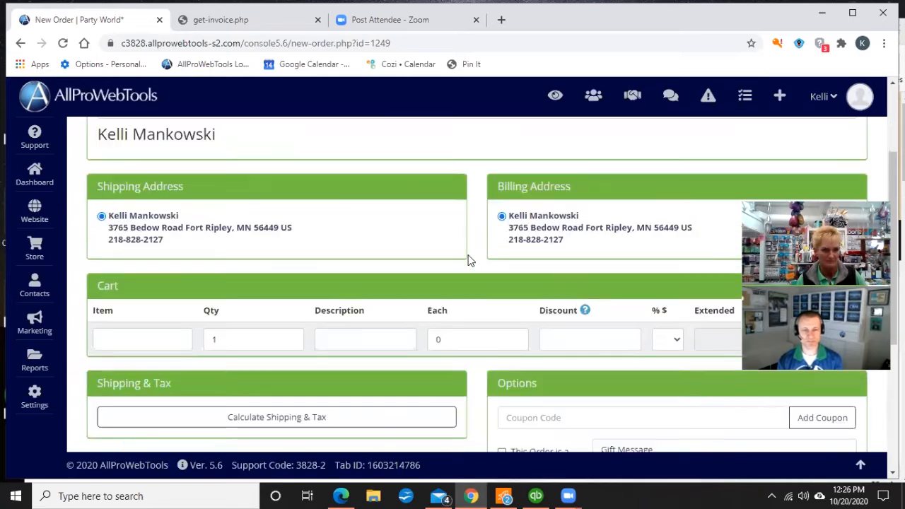
pyautogui.click(143, 340)
pyautogui.write('deposit')
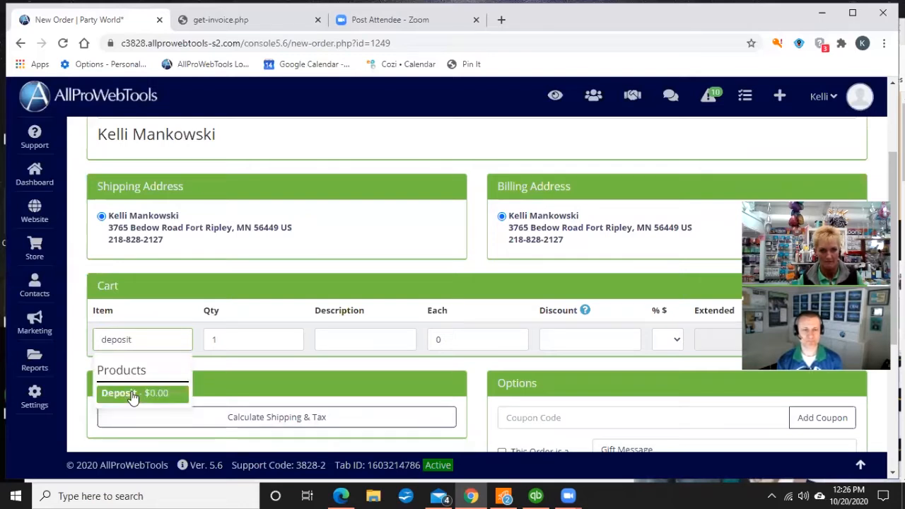
pyautogui.click(134, 395)
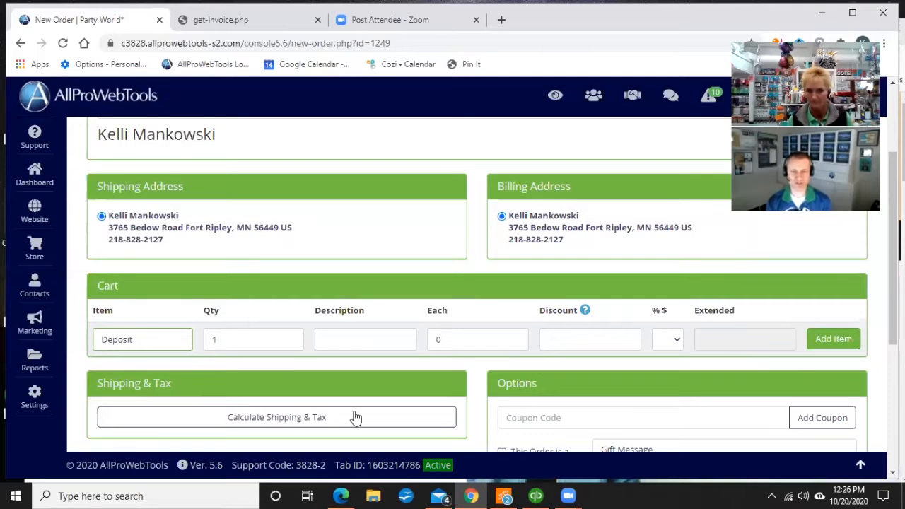
# Step: Set the deposit's unit price to 500.00 and add it to the cart
pyautogui.click(458, 341)
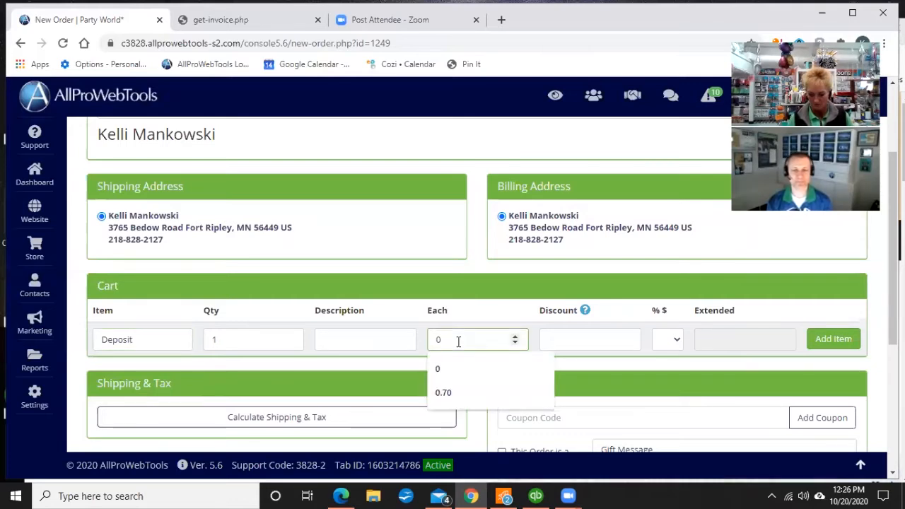
pyautogui.write('500.')
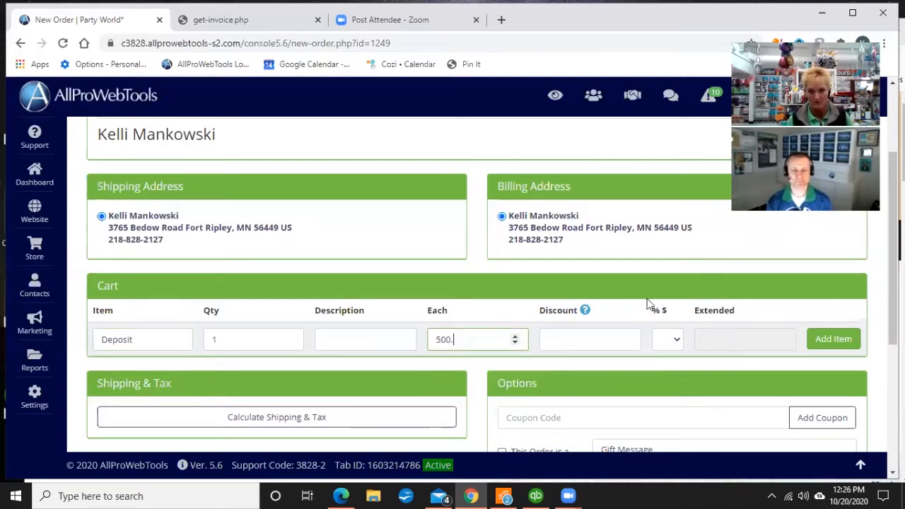
pyautogui.write('00')
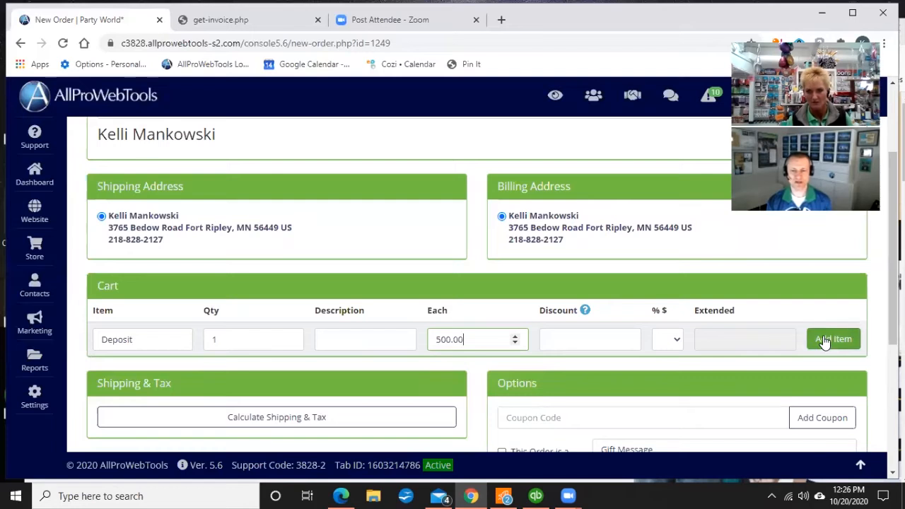
pyautogui.click(824, 341)
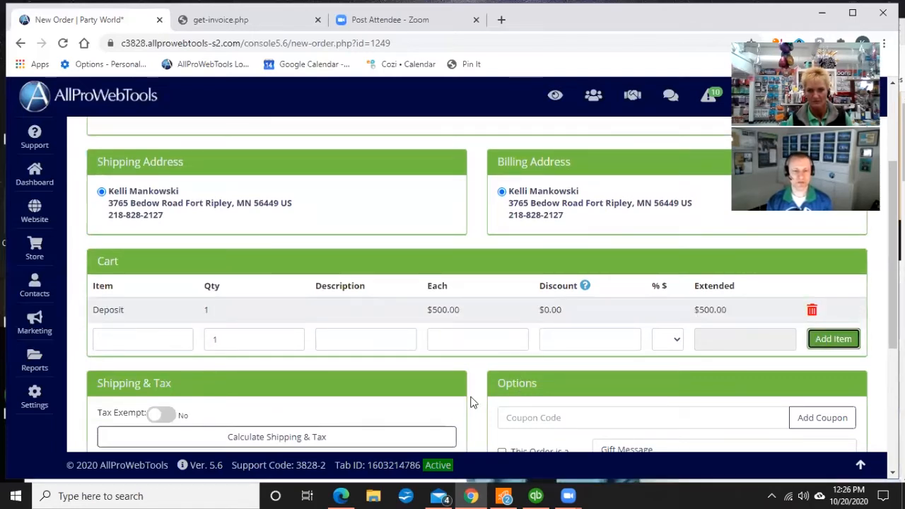
# Step: Calculate shipping and tax for the deposit and create the order
pyautogui.click(394, 439)
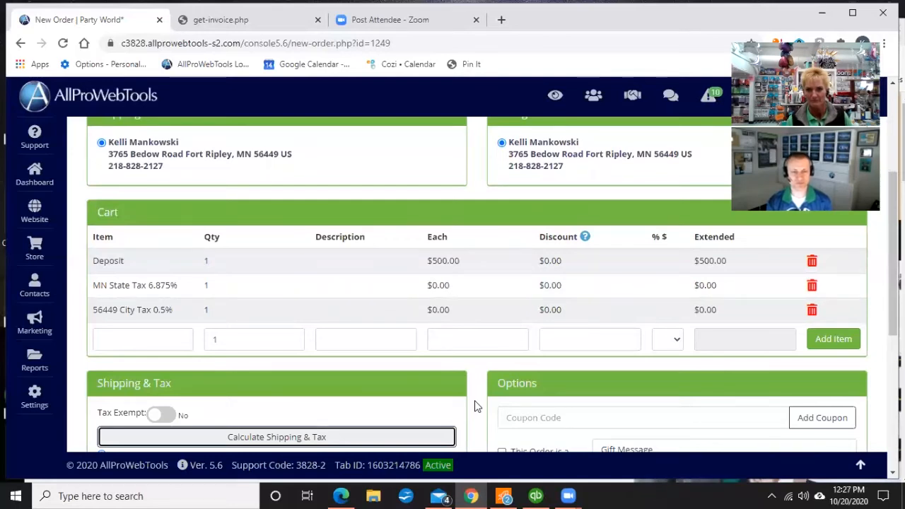
pyautogui.scroll(-3, 475, 406)
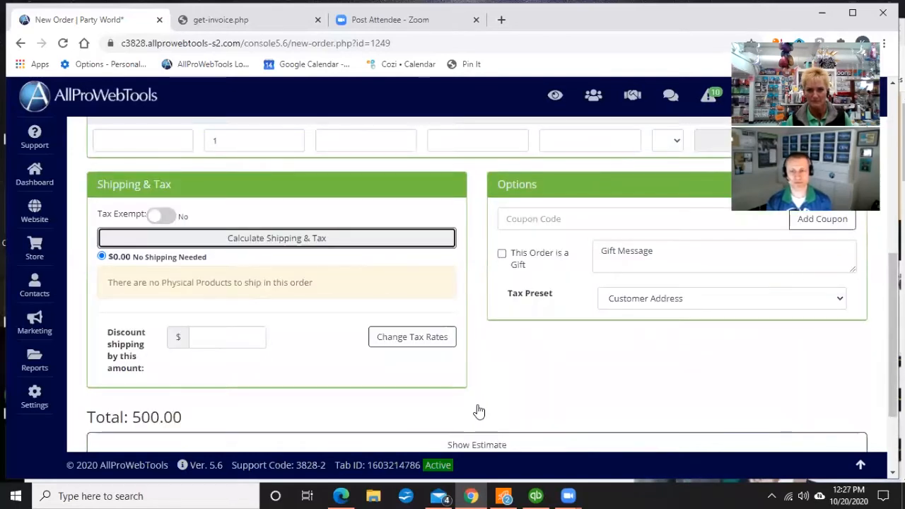
pyautogui.scroll(-1, 478, 412)
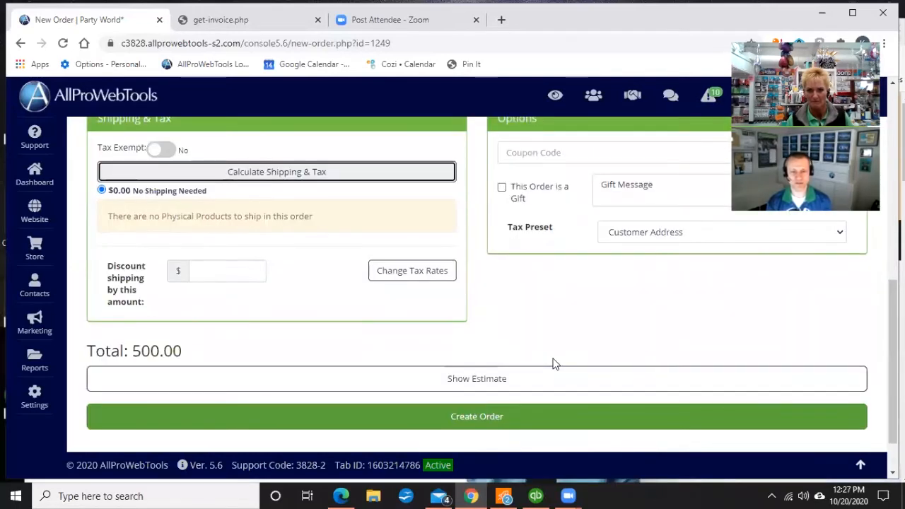
pyautogui.click(478, 421)
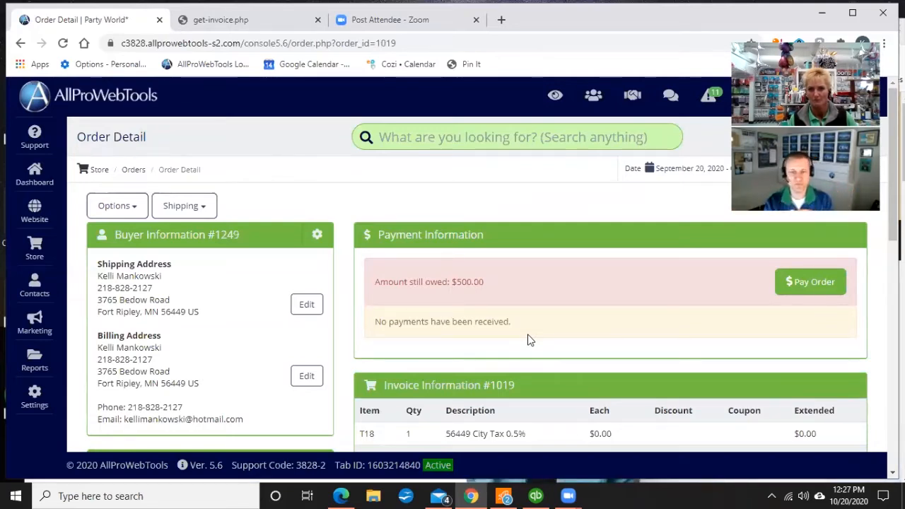
# Step: Pay the deposit order in full with a cash payment of 500
pyautogui.click(817, 285)
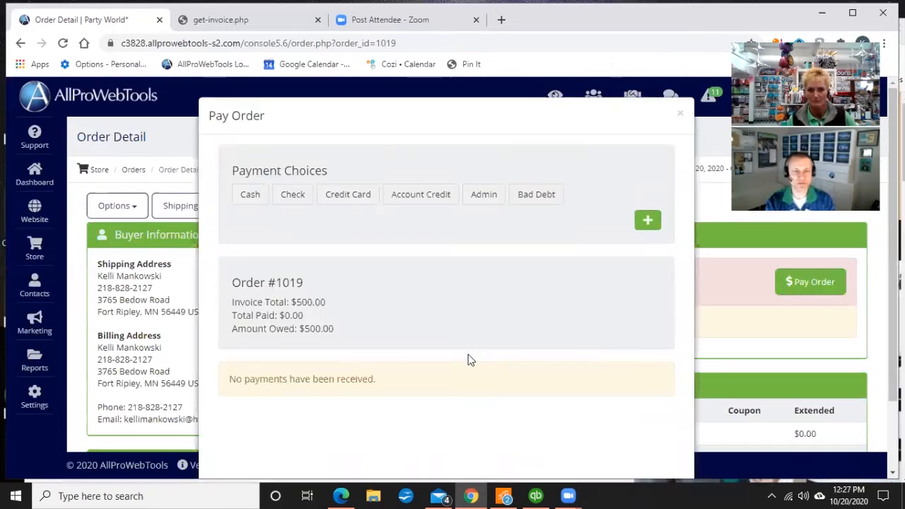
pyautogui.click(250, 195)
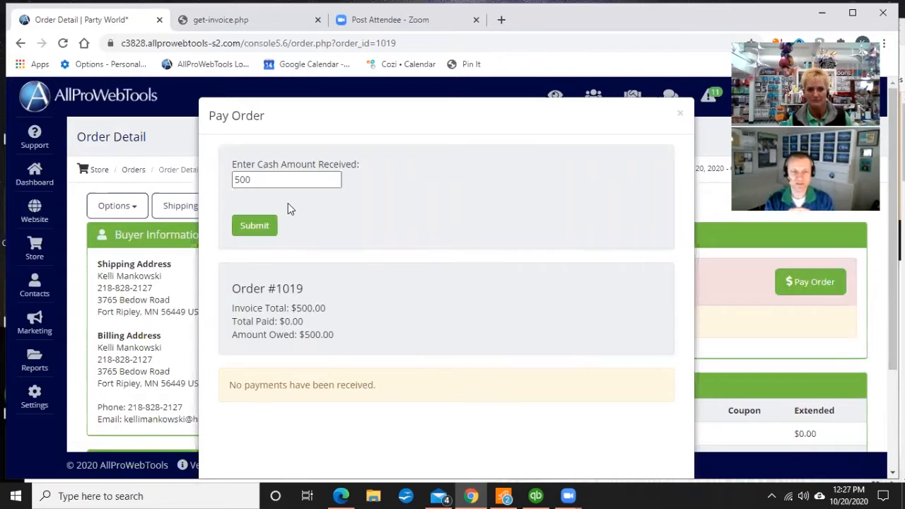
pyautogui.click(269, 230)
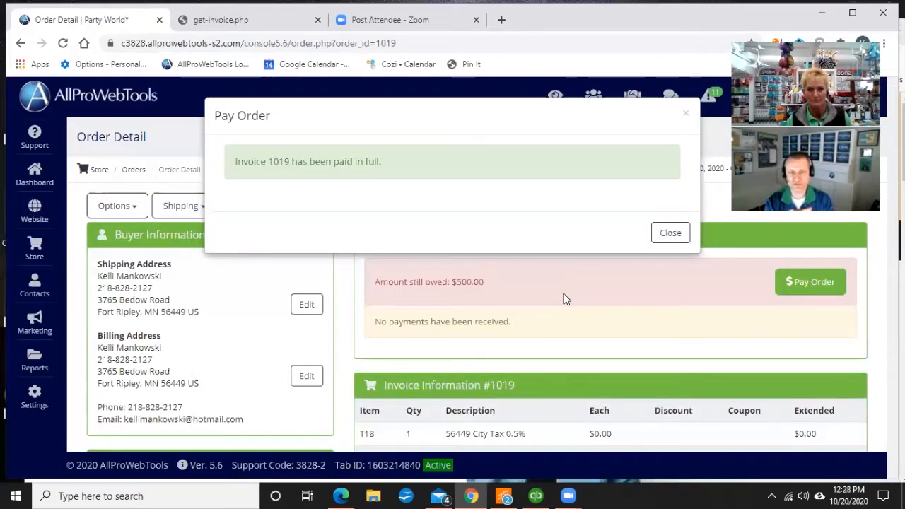
pyautogui.click(675, 234)
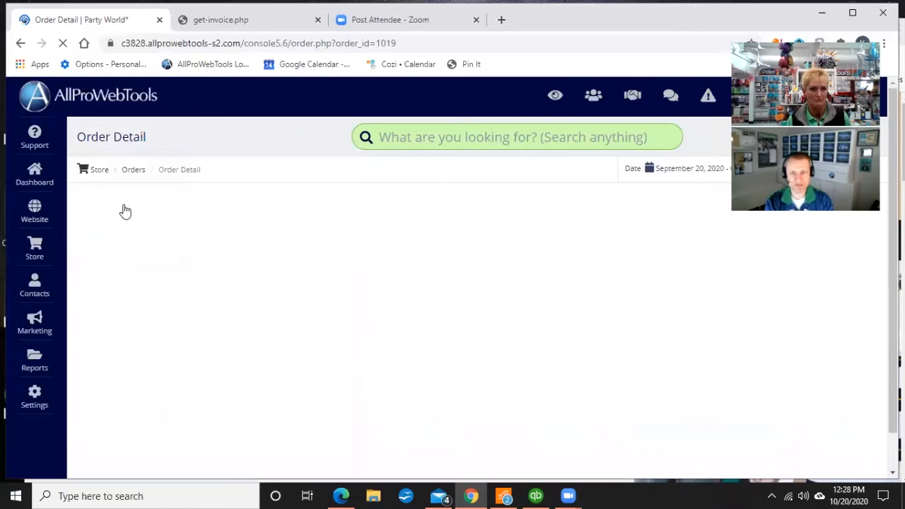
# Step: Open the printable invoice for the paid deposit order and bring up its print preview, leaving it without printing
pyautogui.click(125, 209)
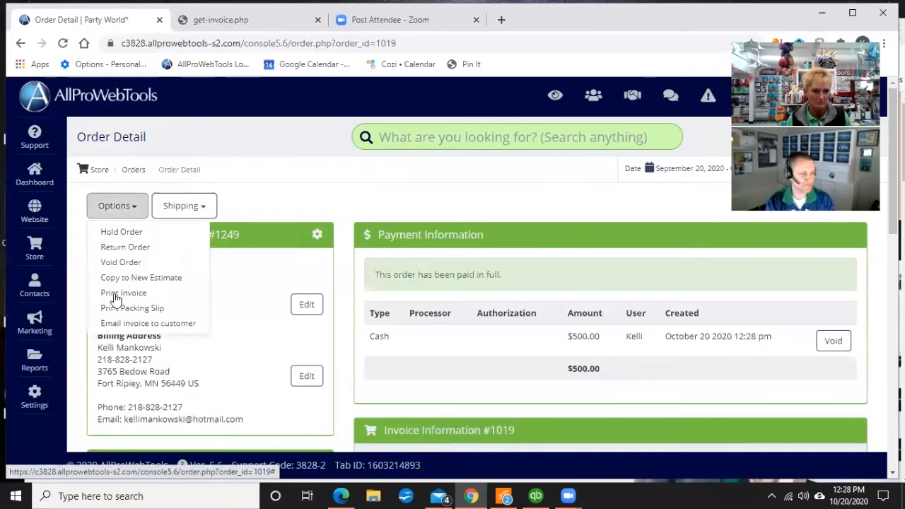
pyautogui.click(116, 297)
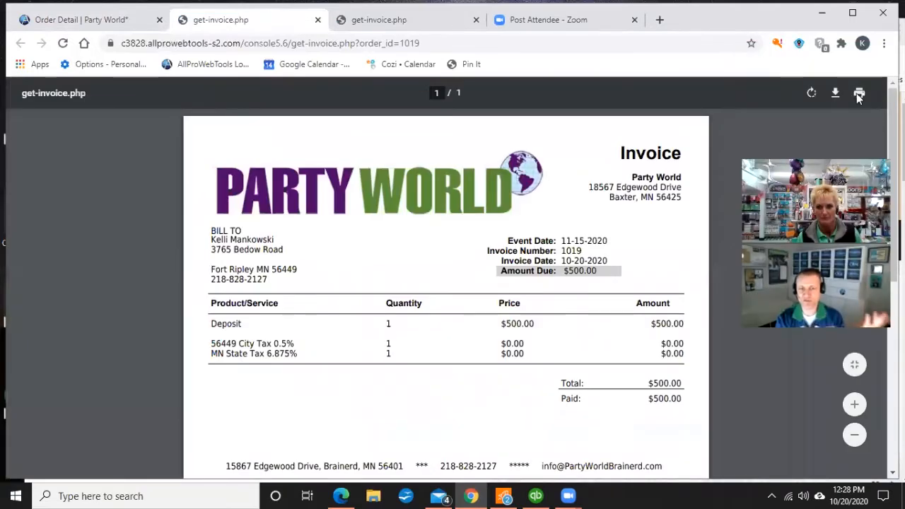
pyautogui.click(858, 94)
pyautogui.press('Escape')
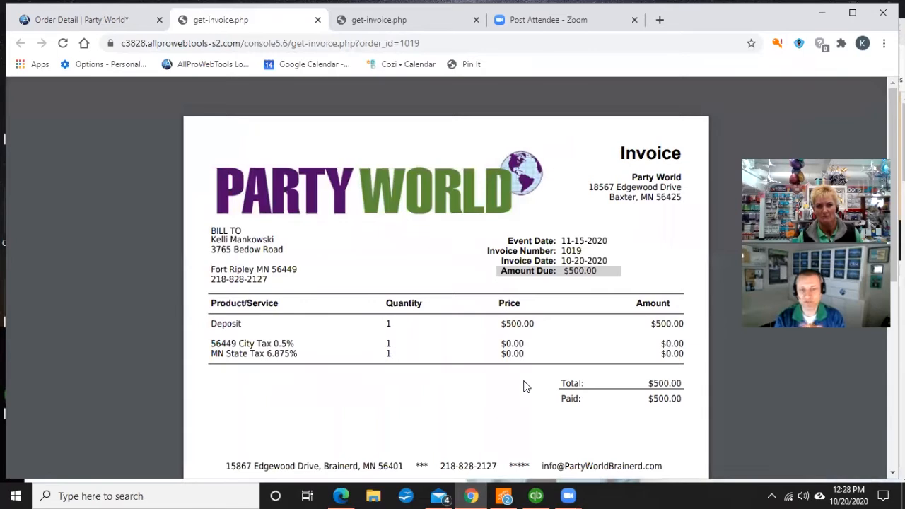
# Step: Fill a new order's cart with one 40 X 100 and 15 Dance Floor - 3'x4' pieces at 16.00 each
pyautogui.scroll(-2, 523, 386)
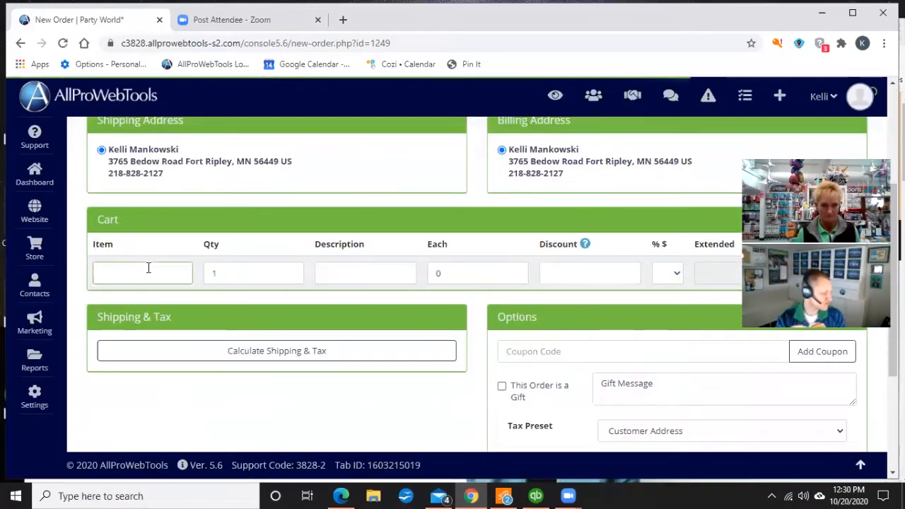
pyautogui.write('40')
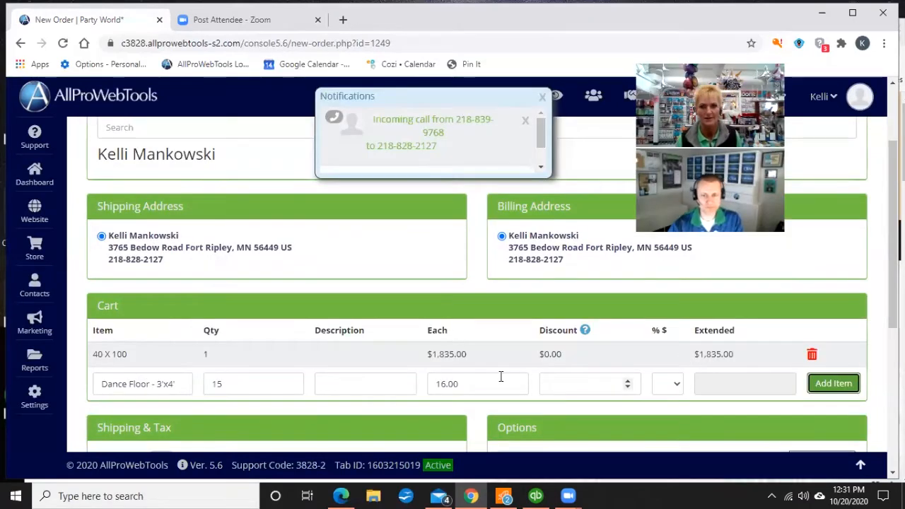
pyautogui.press('Return')
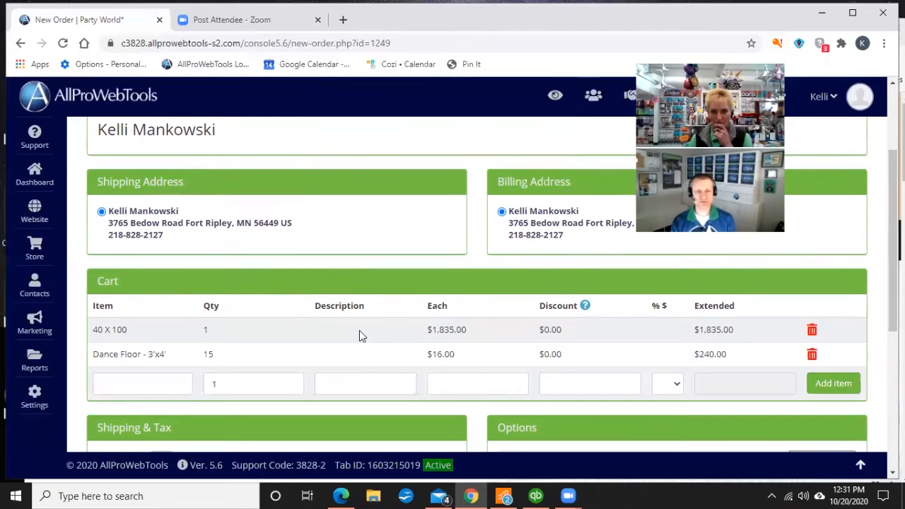
# Step: Calculate shipping and tax for the rental cart and show it as an estimate
pyautogui.scroll(-3, 359, 341)
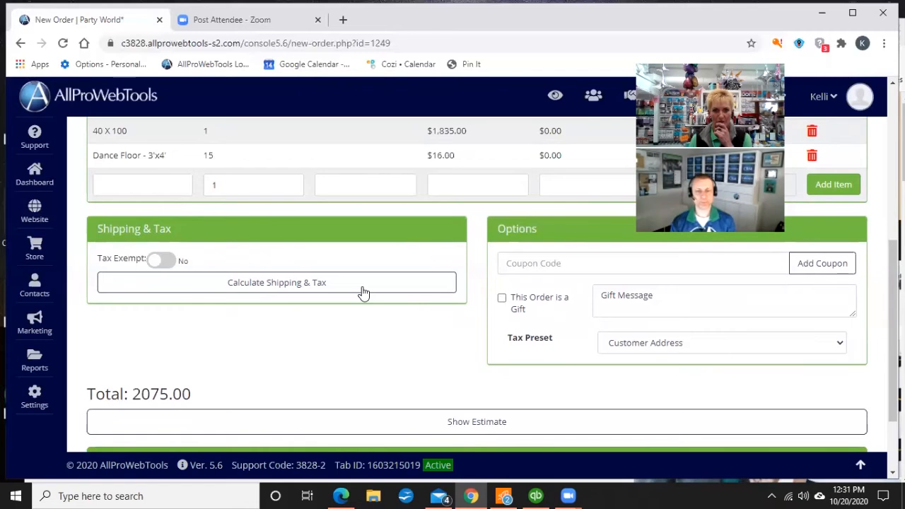
pyautogui.click(362, 293)
pyautogui.click(428, 424)
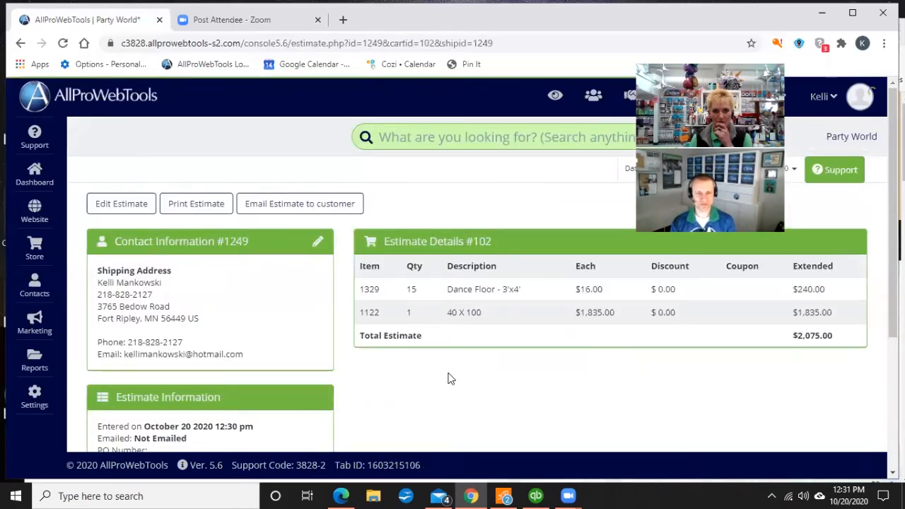
# Step: Review the printable version of the rental estimate, including its items and total, and close it
pyautogui.scroll(-3, 557, 400)
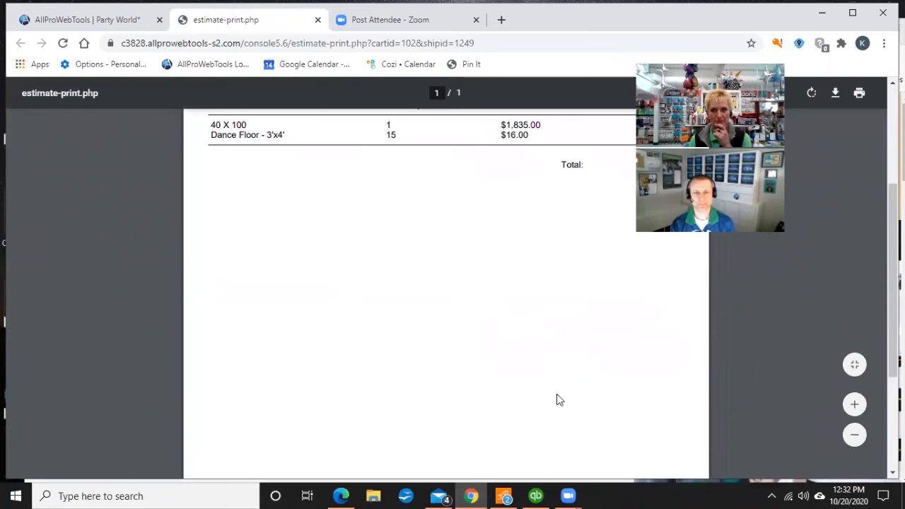
pyautogui.scroll(2, 848, 94)
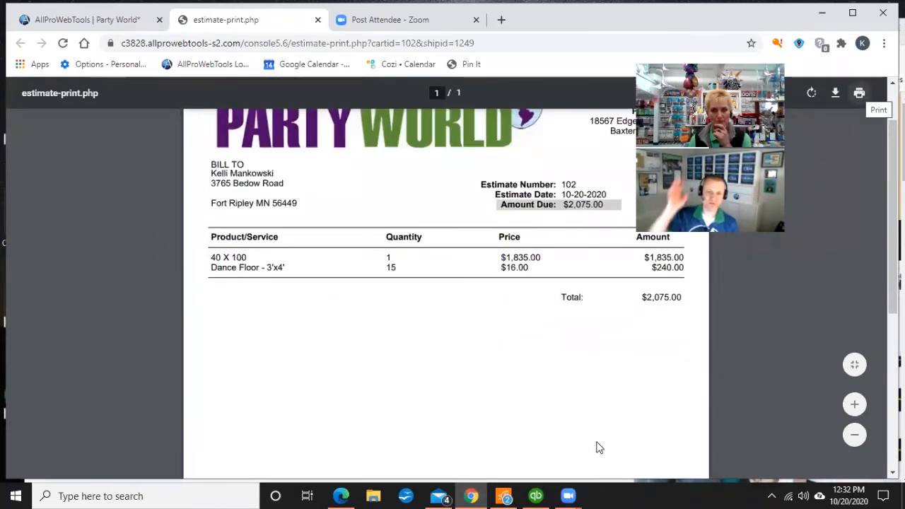
pyautogui.scroll(1, 455, 393)
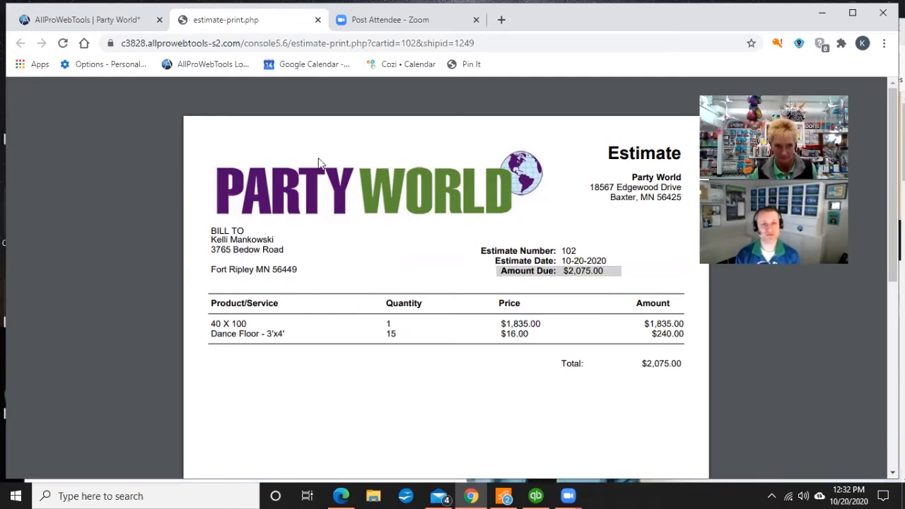
pyautogui.hotkey('ctrl', 'w')
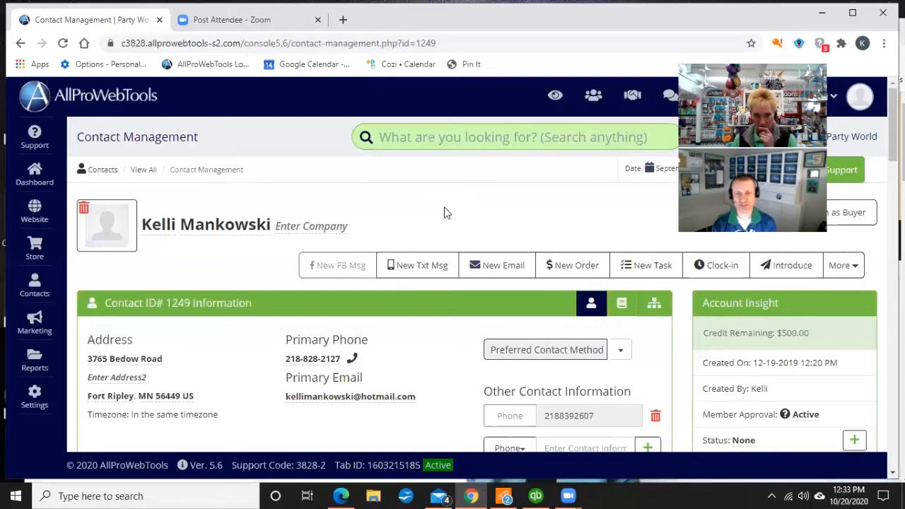
# Step: Reopen the newest estimate as an order from the contact's workflow timeline
pyautogui.scroll(-6, 444, 212)
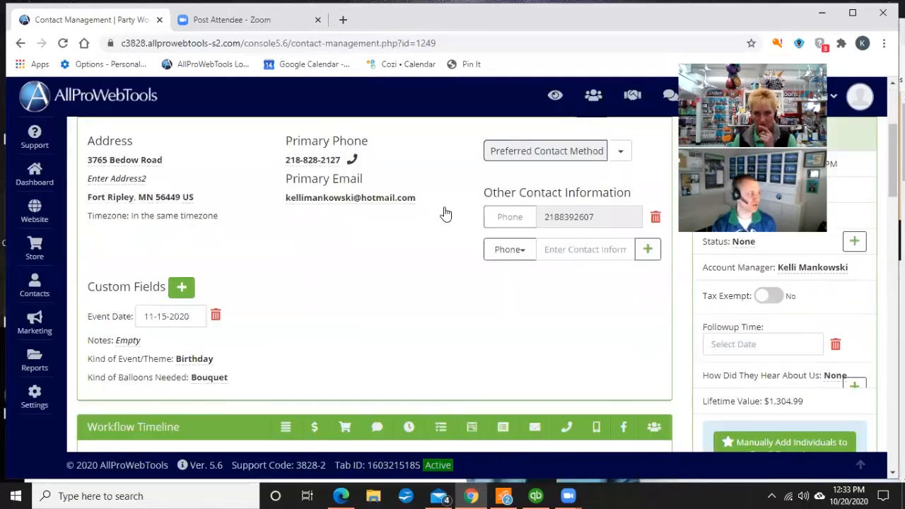
pyautogui.scroll(-1, 444, 212)
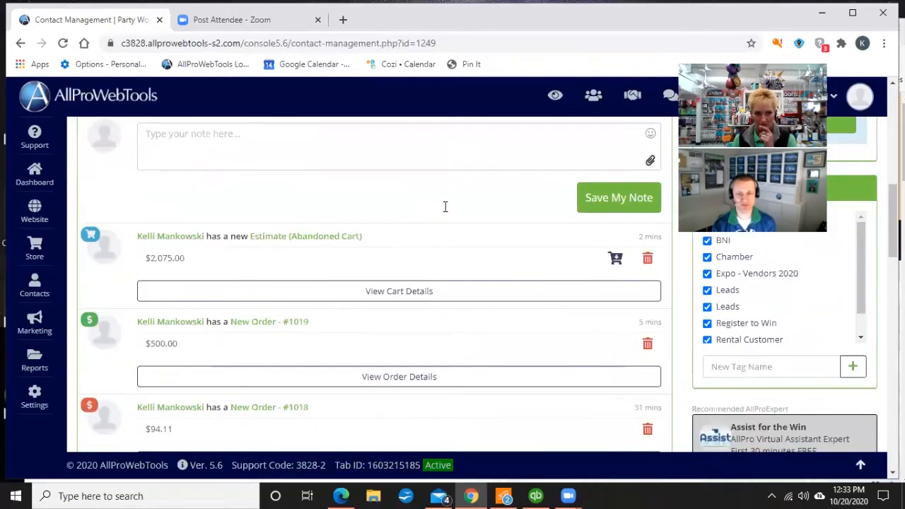
pyautogui.click(292, 245)
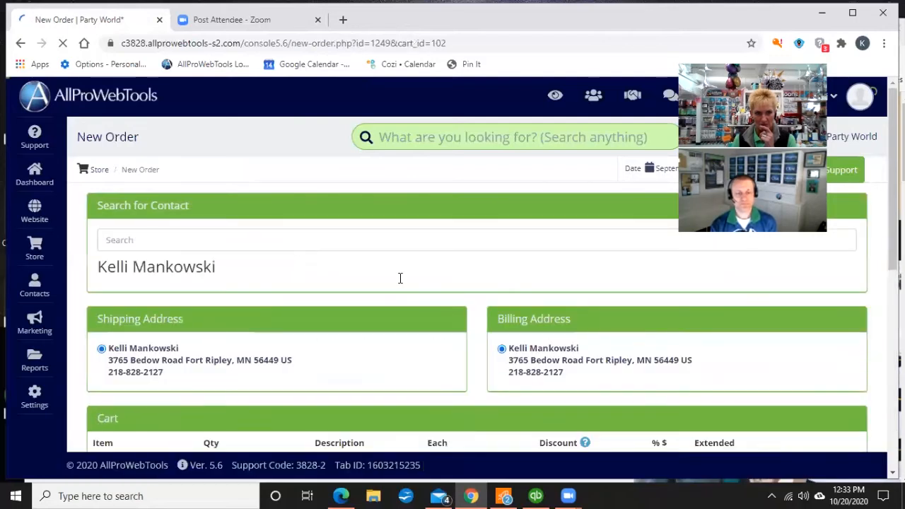
# Step: Add 50 Black Chair items to the reopened estimate's cart
pyautogui.scroll(-3, 223, 314)
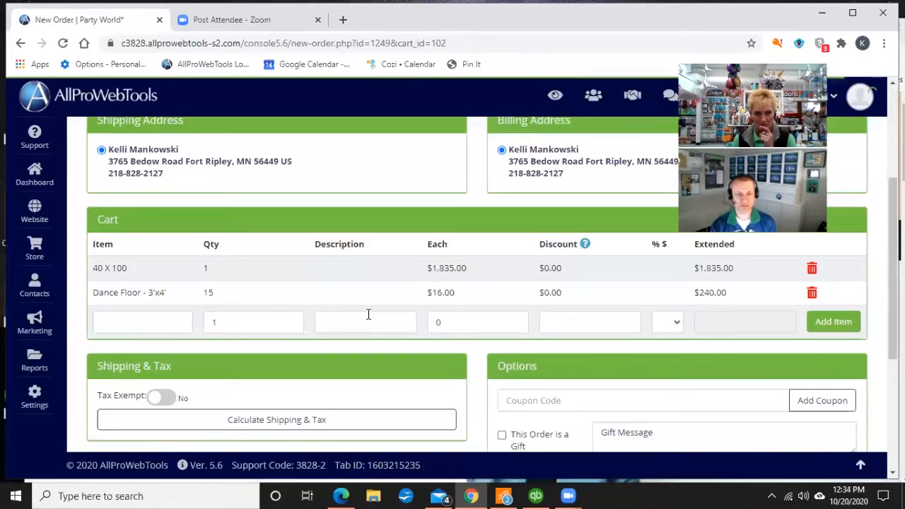
pyautogui.click(154, 321)
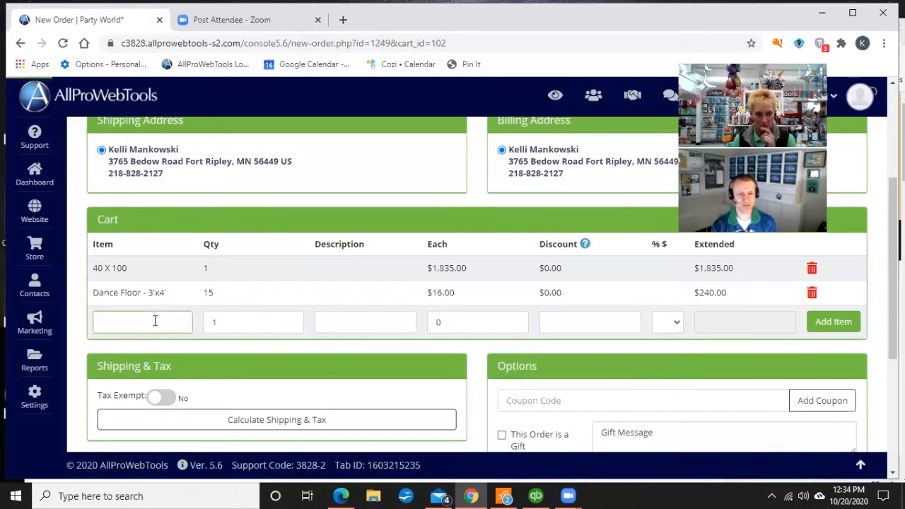
pyautogui.write('chair')
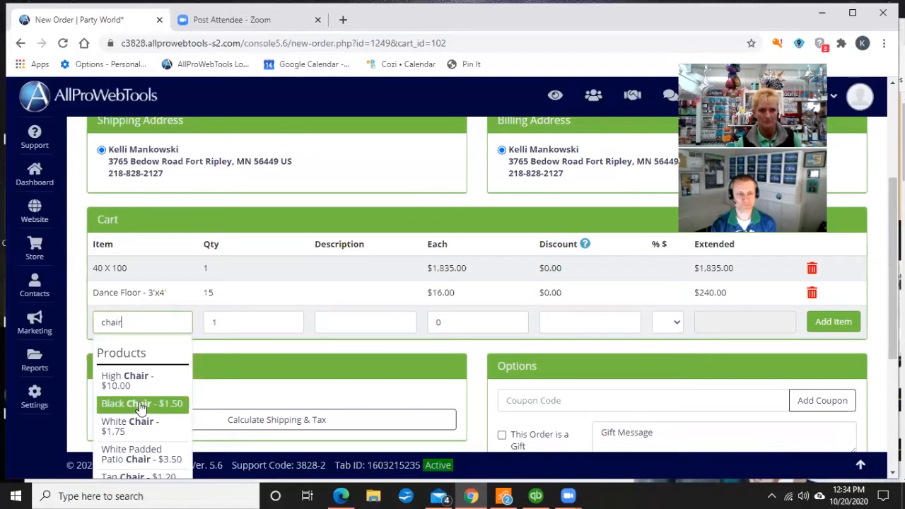
pyautogui.click(140, 404)
pyautogui.click(208, 324)
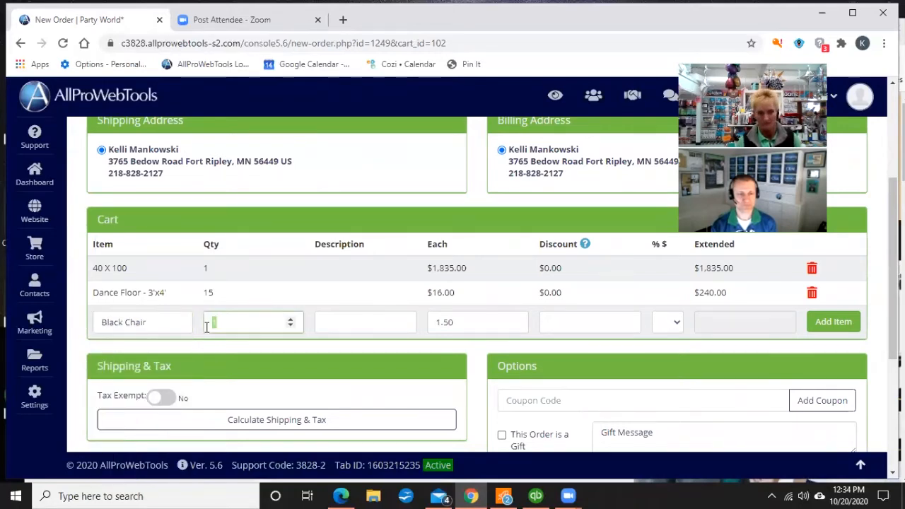
pyautogui.write('50')
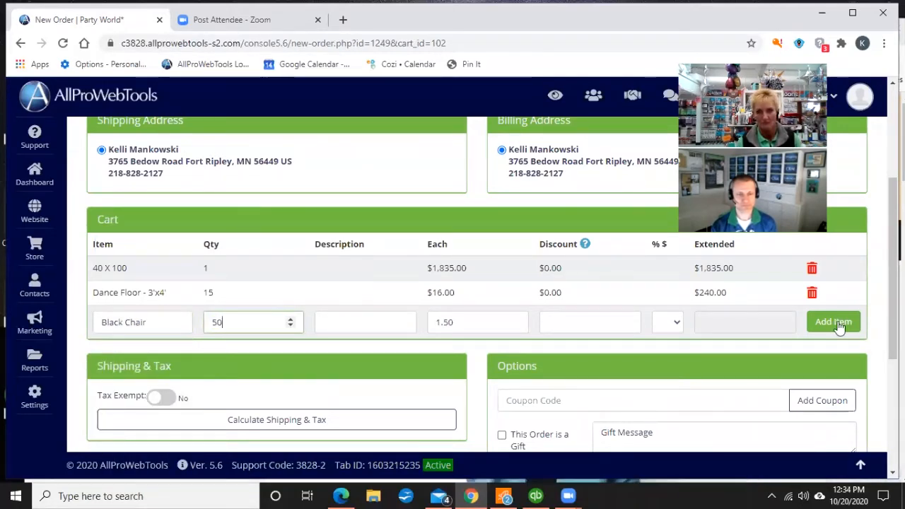
pyautogui.press('Tab')
pyautogui.press('Return')
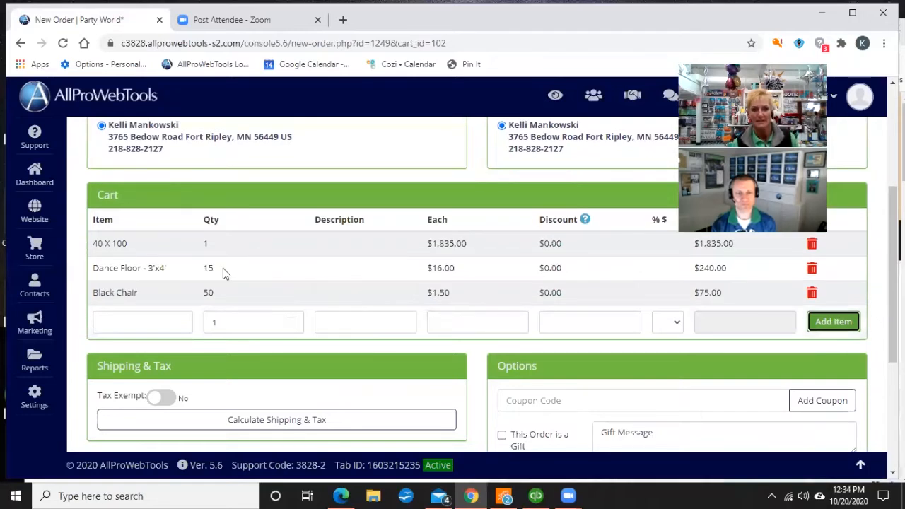
# Step: Replace the cart's 15-piece Dance Floor - 3'x4' line with a new line of 5 pieces
pyautogui.click(811, 269)
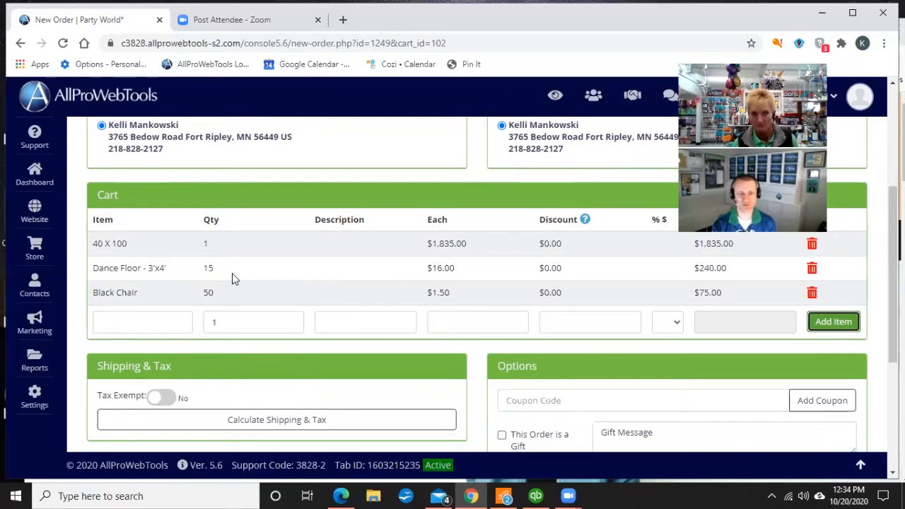
pyautogui.click(167, 319)
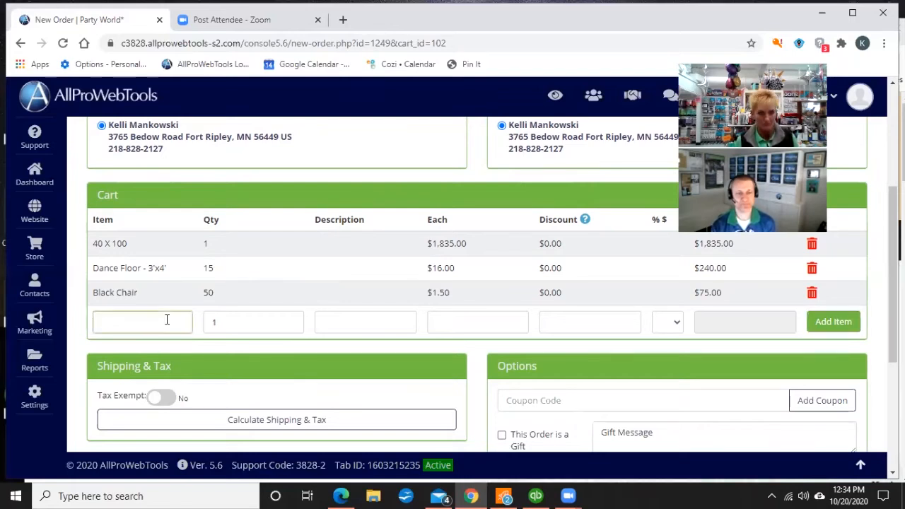
pyautogui.write('dance')
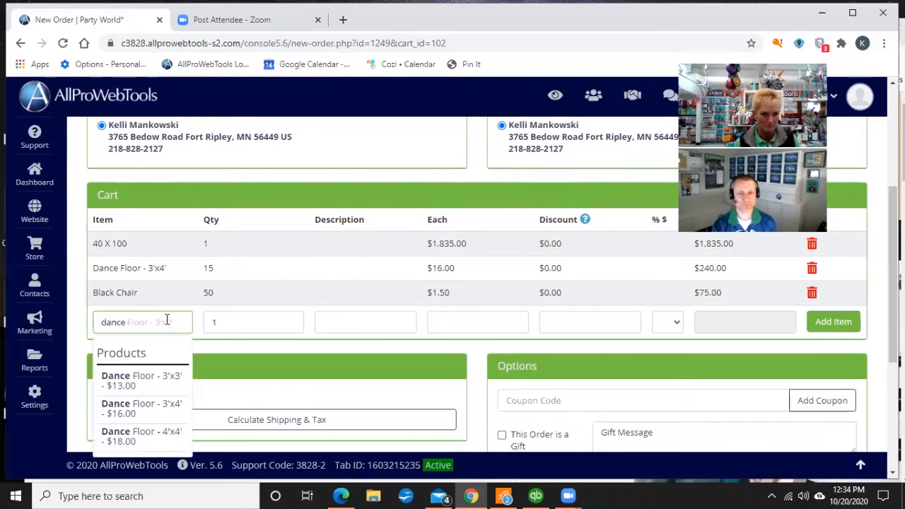
pyautogui.click(126, 407)
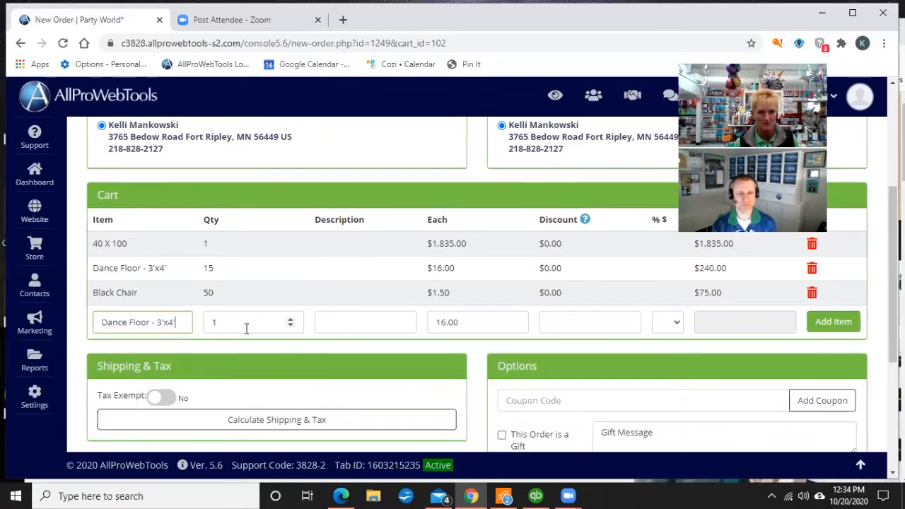
pyautogui.click(245, 327)
pyautogui.press('BackSpace')
pyautogui.write('20')
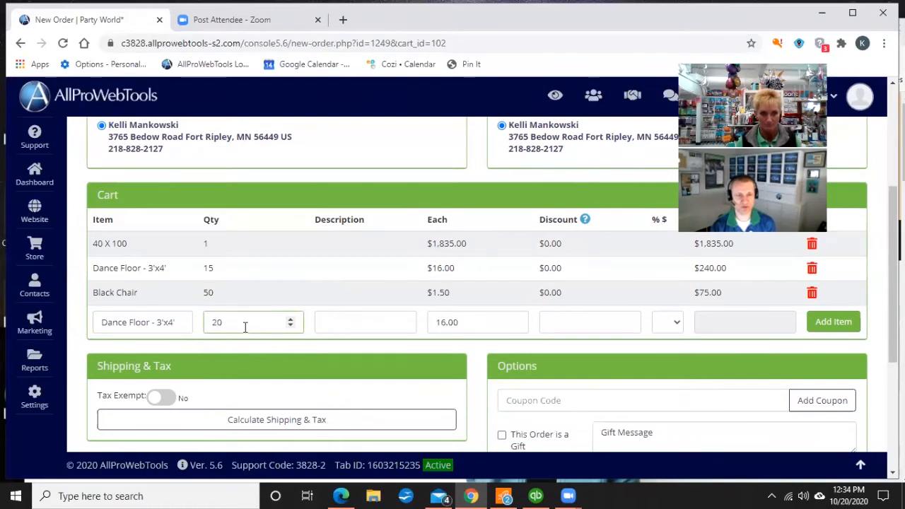
pyautogui.press('BackSpace')
pyautogui.press('BackSpace')
pyautogui.write('5')
pyautogui.click(840, 324)
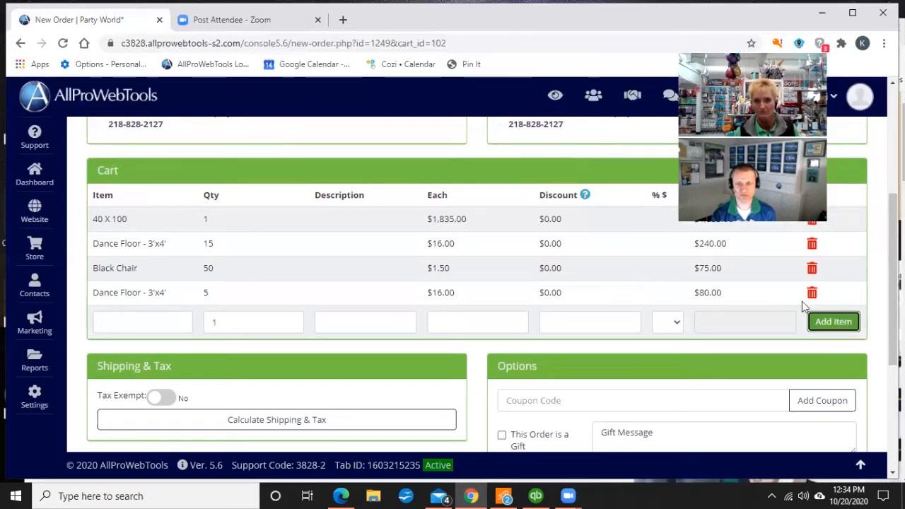
pyautogui.click(811, 244)
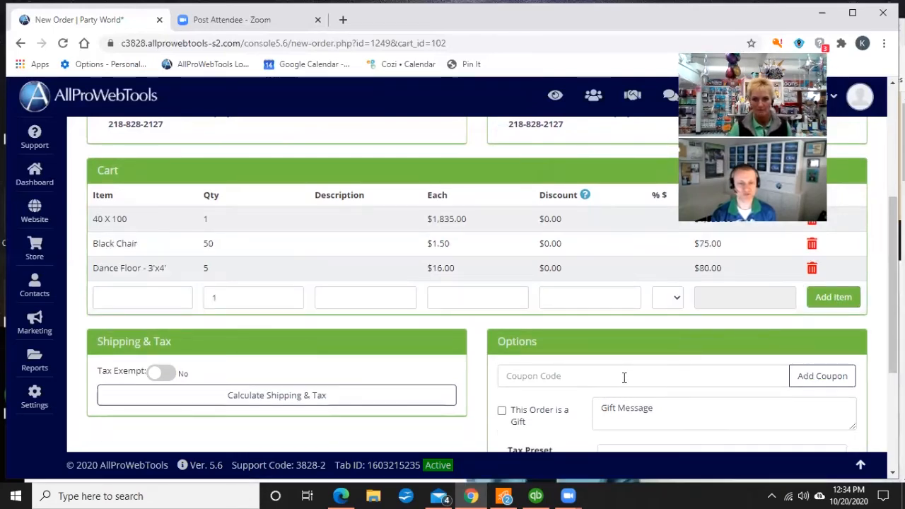
# Step: Calculate shipping and tax for the revised cart and print the updated estimate
pyautogui.scroll(-2, 624, 377)
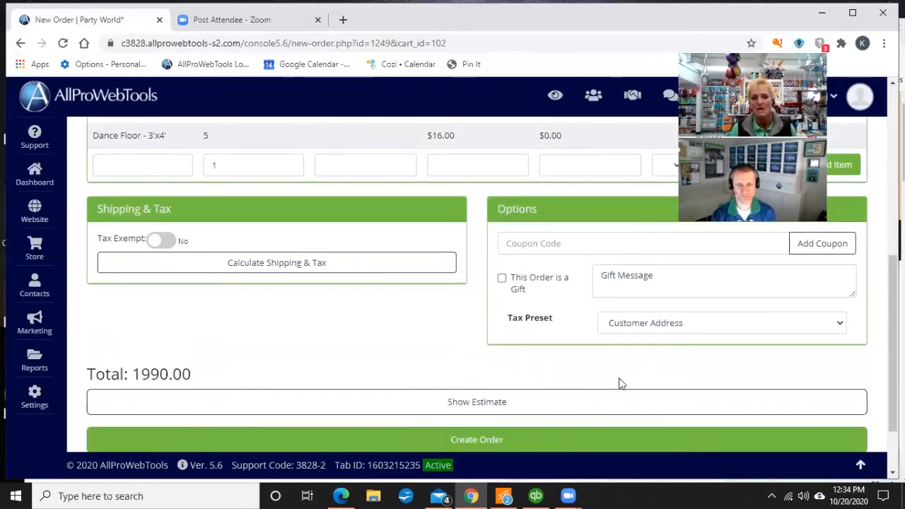
pyautogui.click(338, 269)
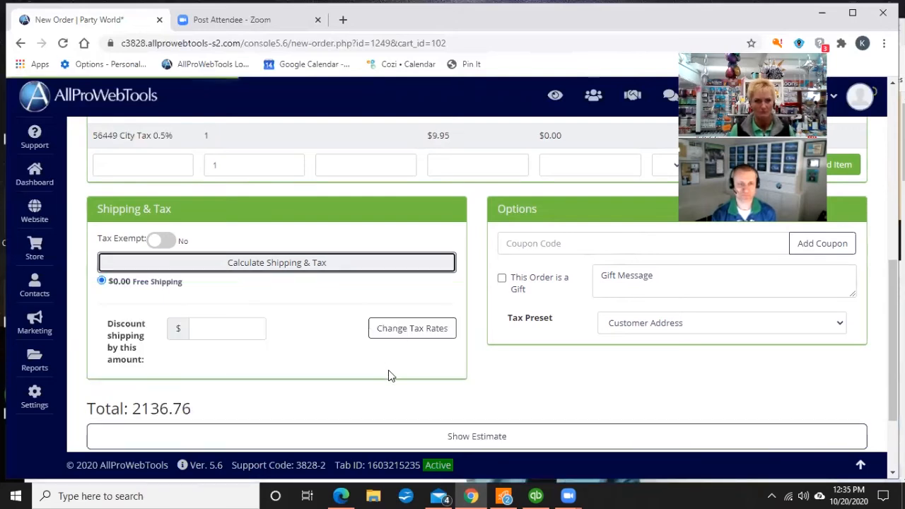
pyautogui.scroll(2, 388, 370)
pyautogui.scroll(2, 388, 369)
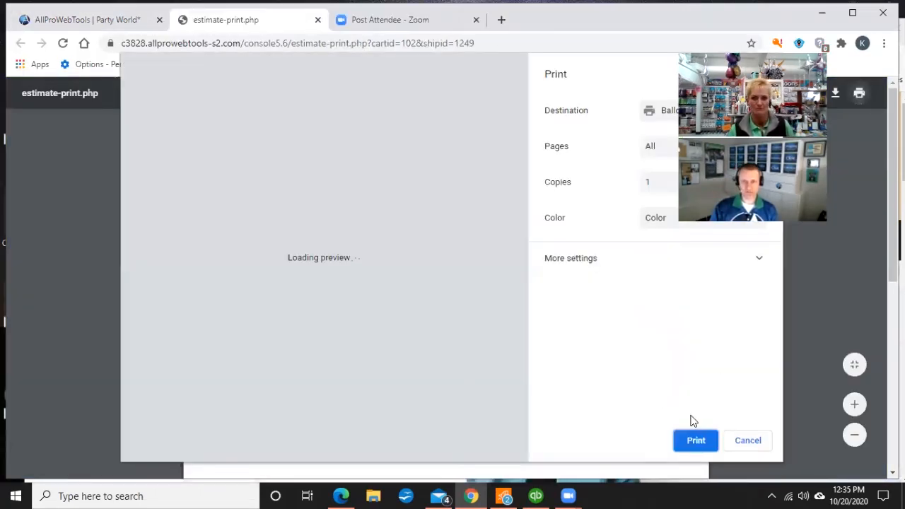
pyautogui.click(692, 445)
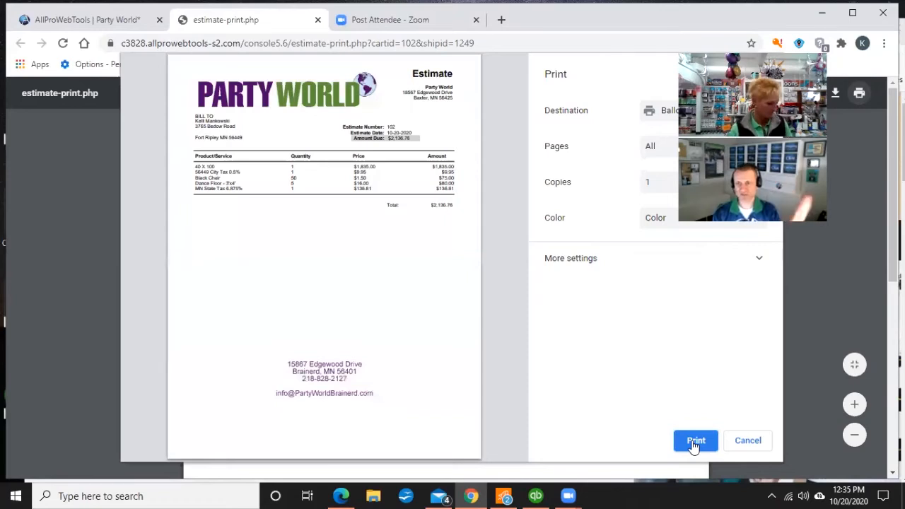
pyautogui.click(694, 442)
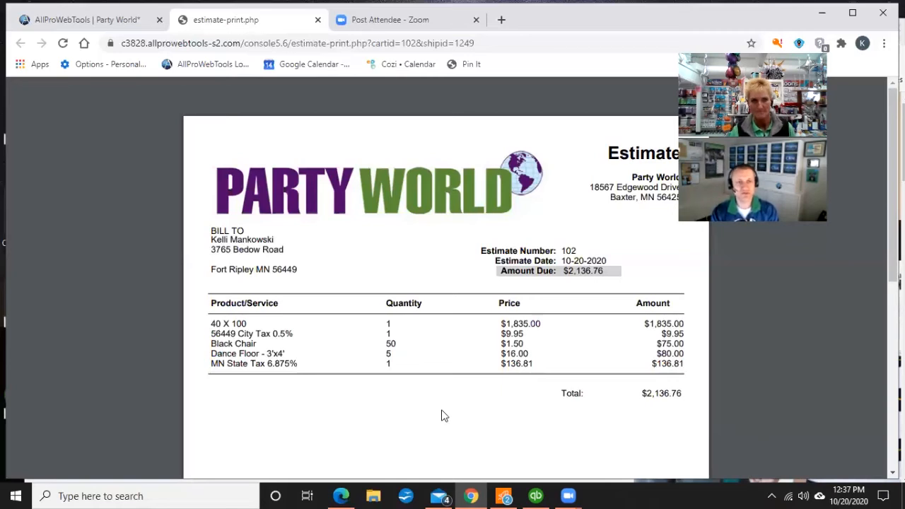
# Step: Return to the contact's timeline and reopen the newest estimate as an order
pyautogui.click(89, 19)
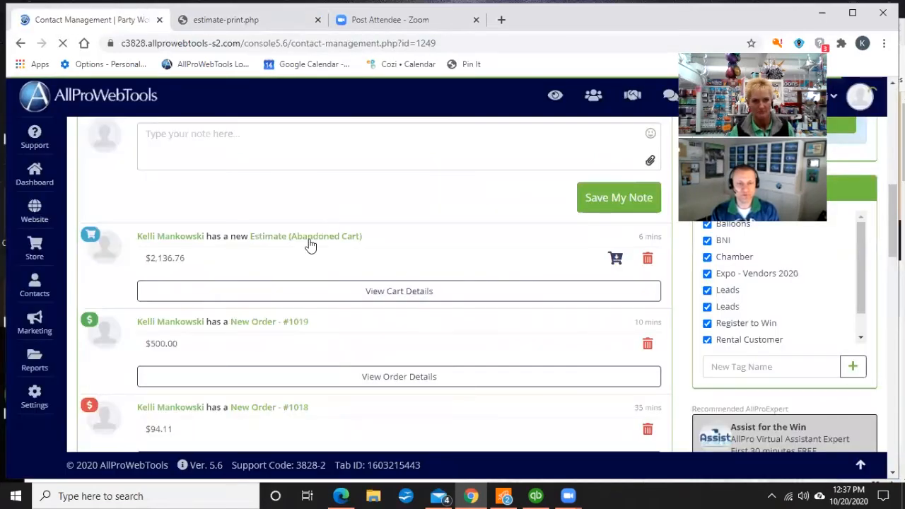
pyautogui.click(310, 244)
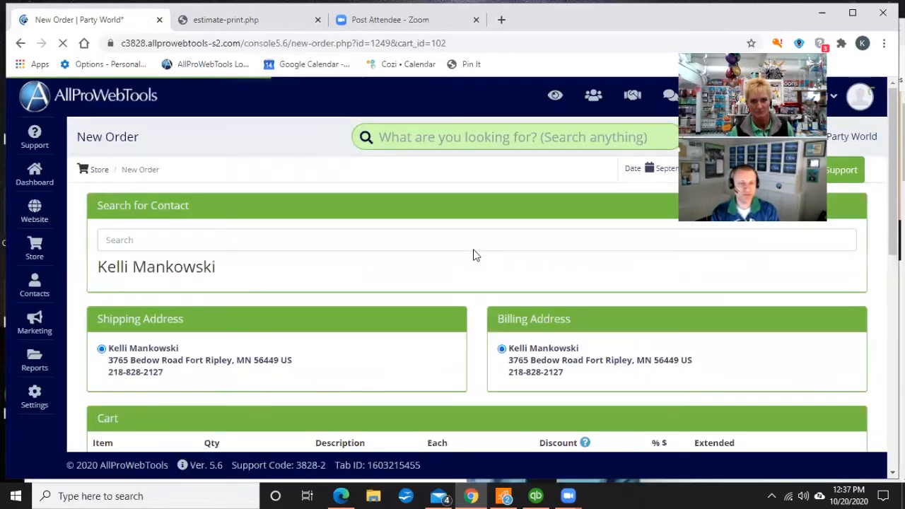
pyautogui.scroll(-10, 475, 255)
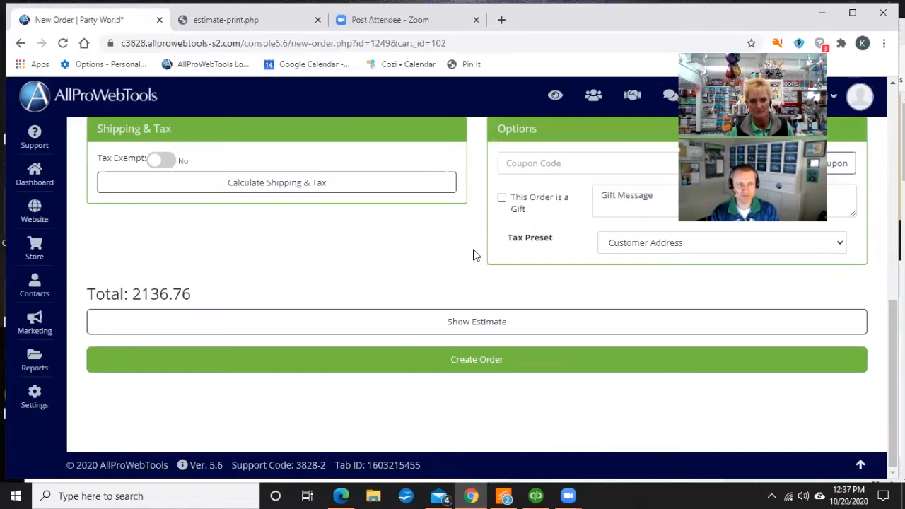
# Step: Add a Delivery Fee line with a quantity of 20 to the cart
pyautogui.scroll(1, 475, 256)
pyautogui.scroll(2, 475, 255)
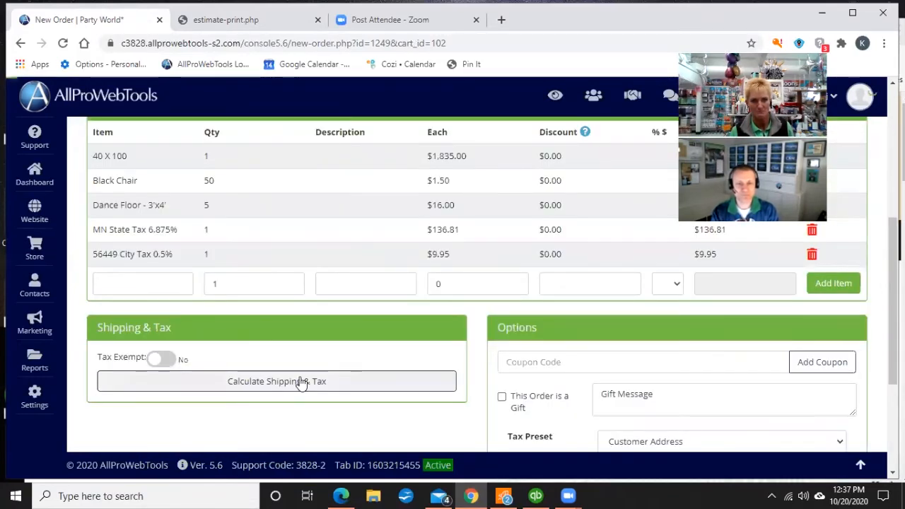
pyautogui.click(172, 280)
pyautogui.write('deli')
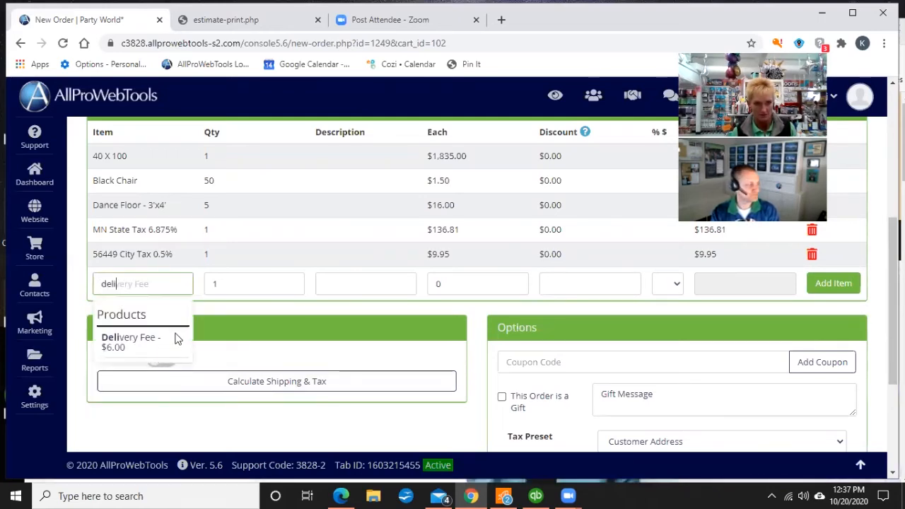
pyautogui.click(176, 337)
pyautogui.click(223, 282)
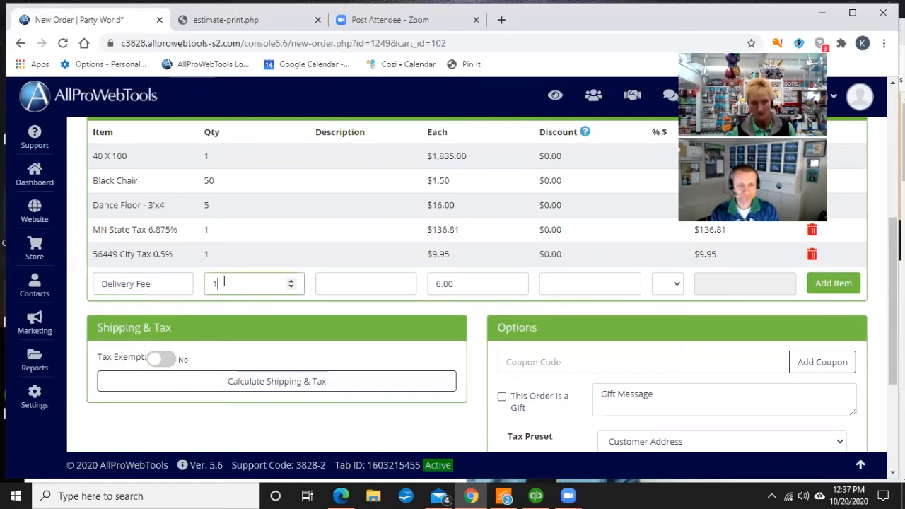
pyautogui.write('20')
pyautogui.click(848, 283)
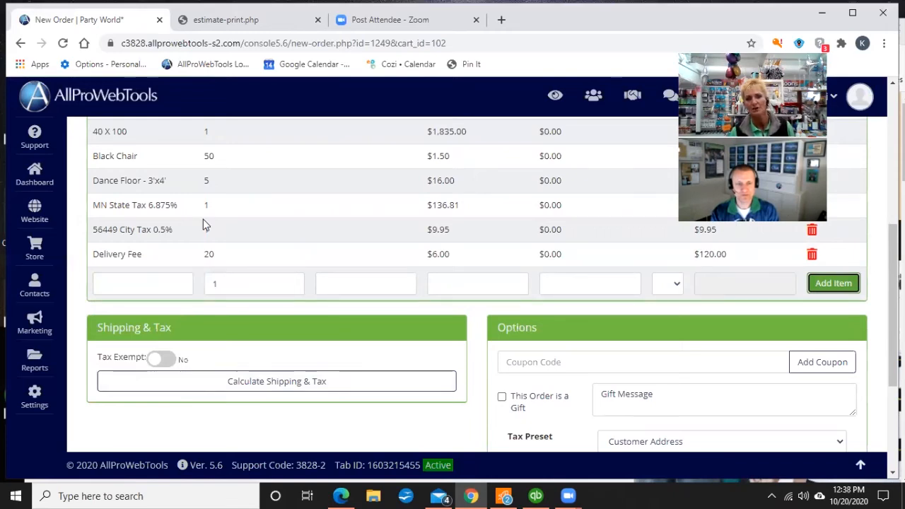
# Step: Recalculate shipping and tax for the cart and create the order
pyautogui.click(287, 383)
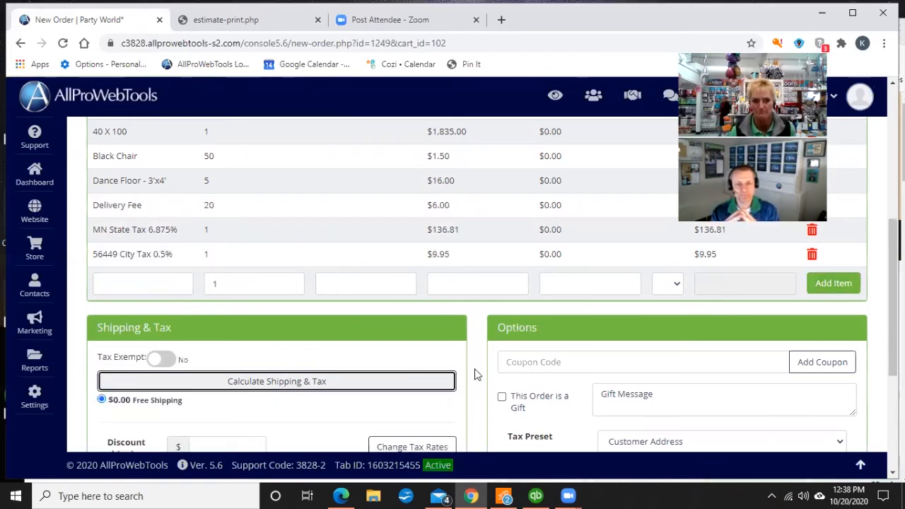
pyautogui.scroll(-2, 474, 368)
pyautogui.scroll(-2, 474, 371)
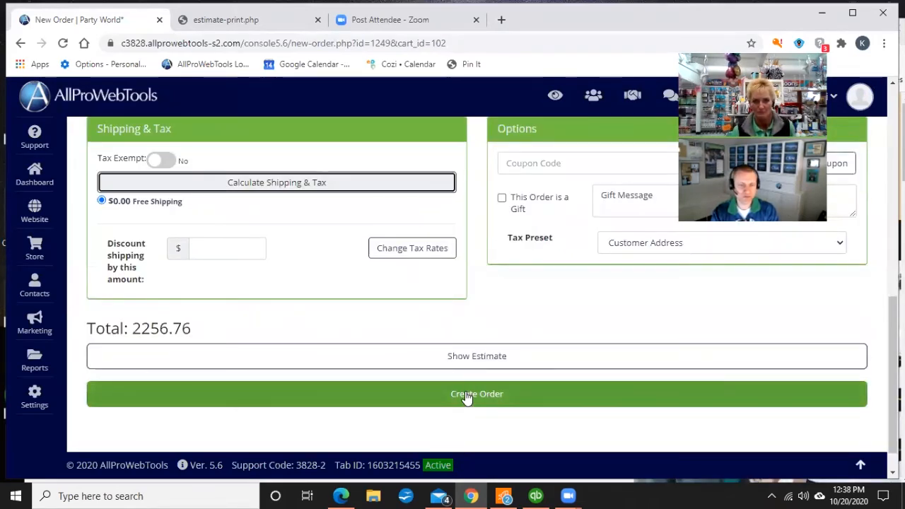
pyautogui.click(466, 398)
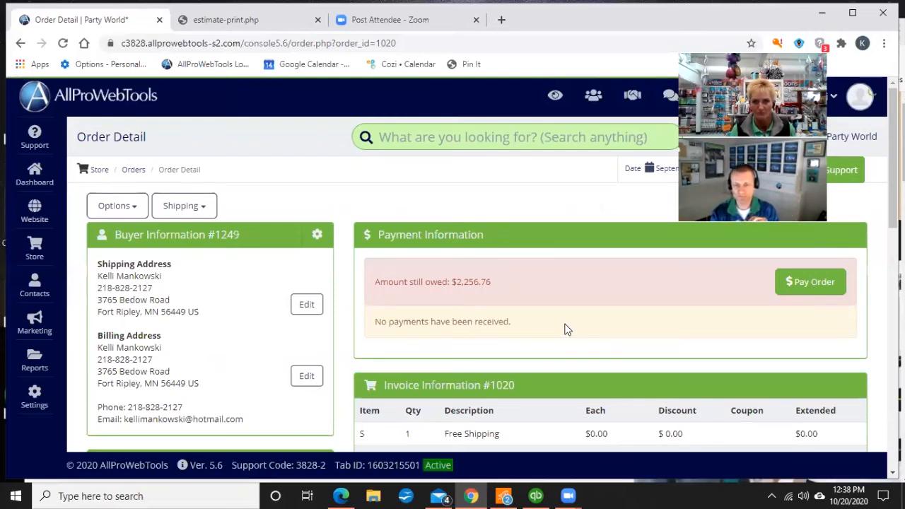
# Step: Apply 500 of the buyer's account credit as a payment on the new order
pyautogui.click(799, 282)
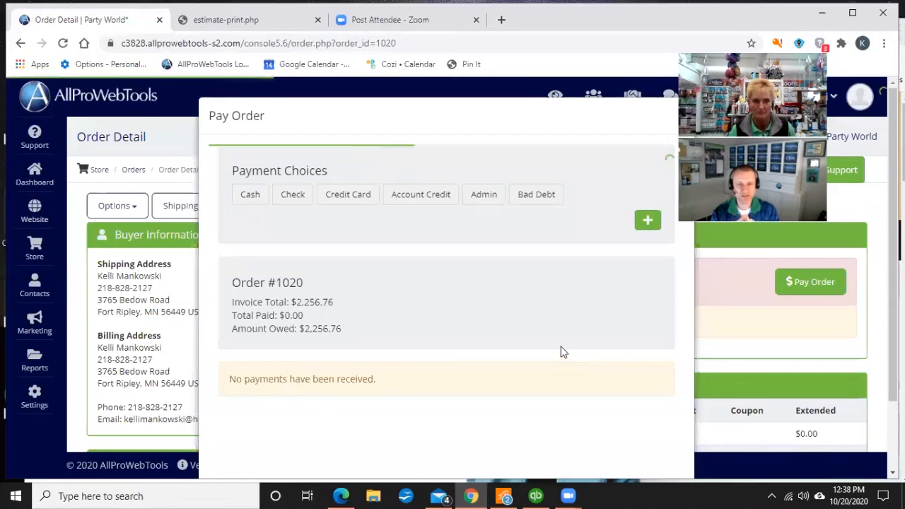
pyautogui.click(425, 202)
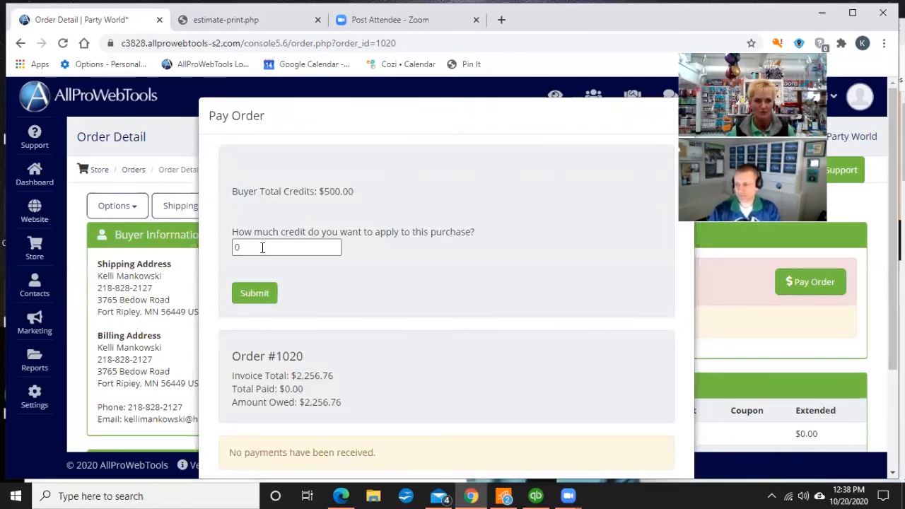
pyautogui.moveTo(243, 248); pyautogui.dragTo(221, 253)
pyautogui.write('500')
pyautogui.click(260, 295)
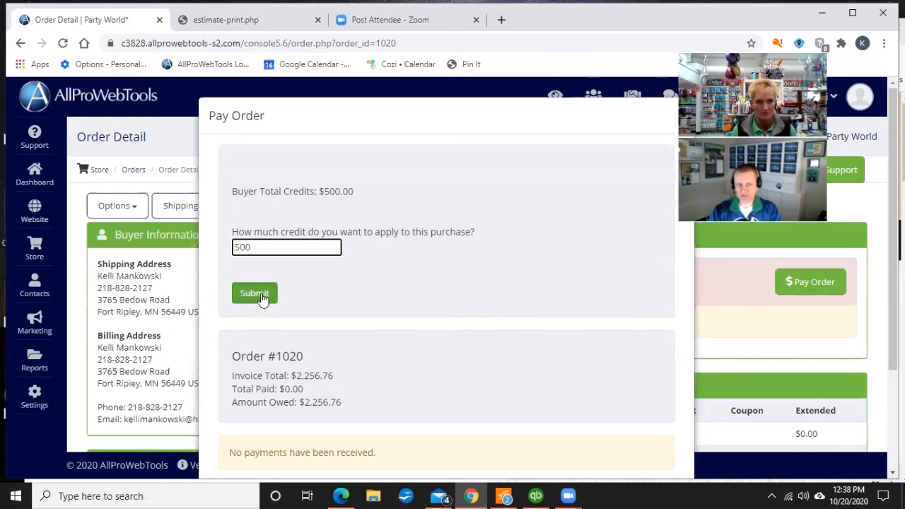
pyautogui.click(261, 295)
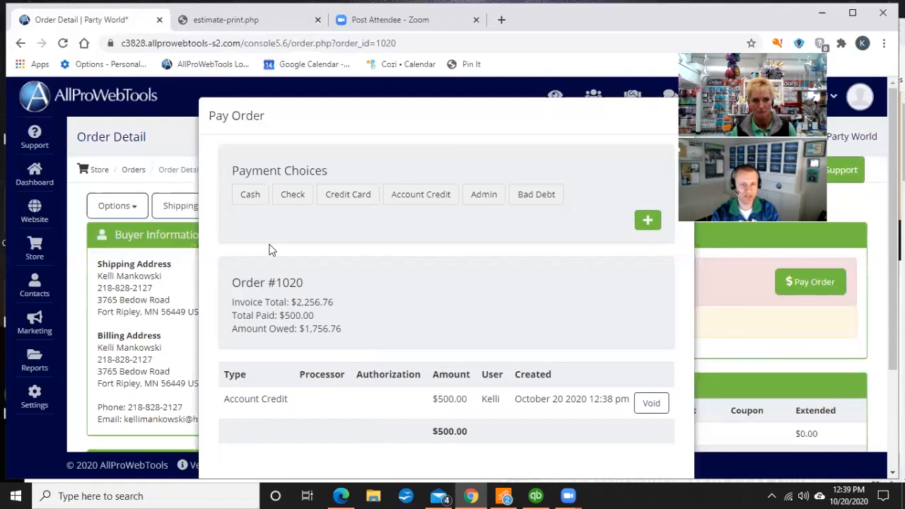
# Step: Pay the order's remaining balance by check with check number 123 and close the payment dialog
pyautogui.click(290, 198)
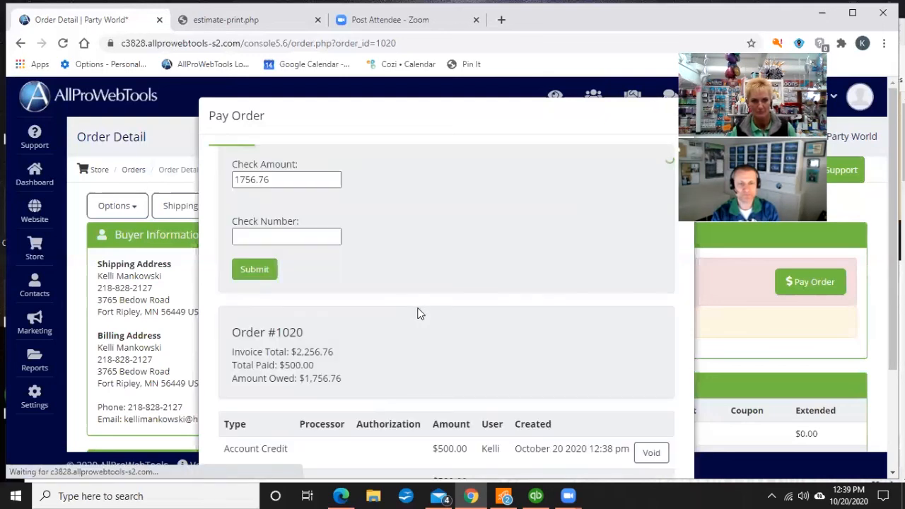
pyautogui.click(297, 238)
pyautogui.write('123')
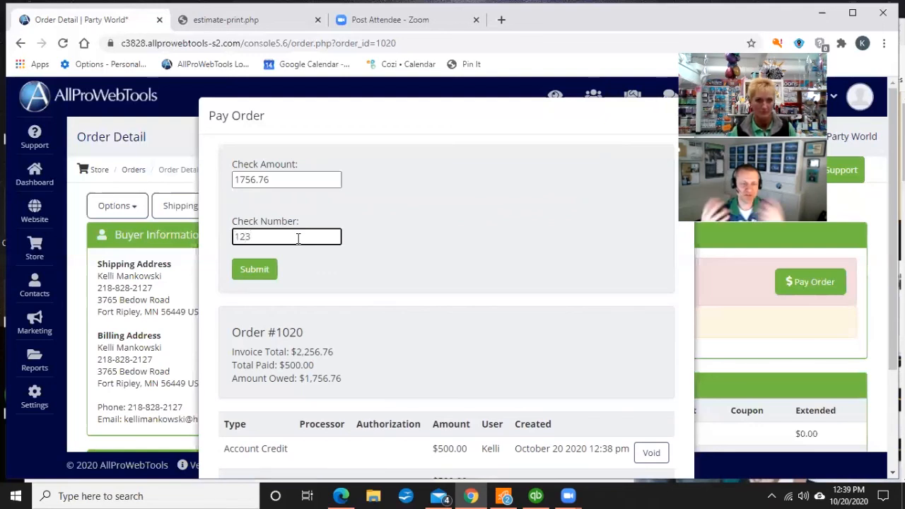
pyautogui.press('Return')
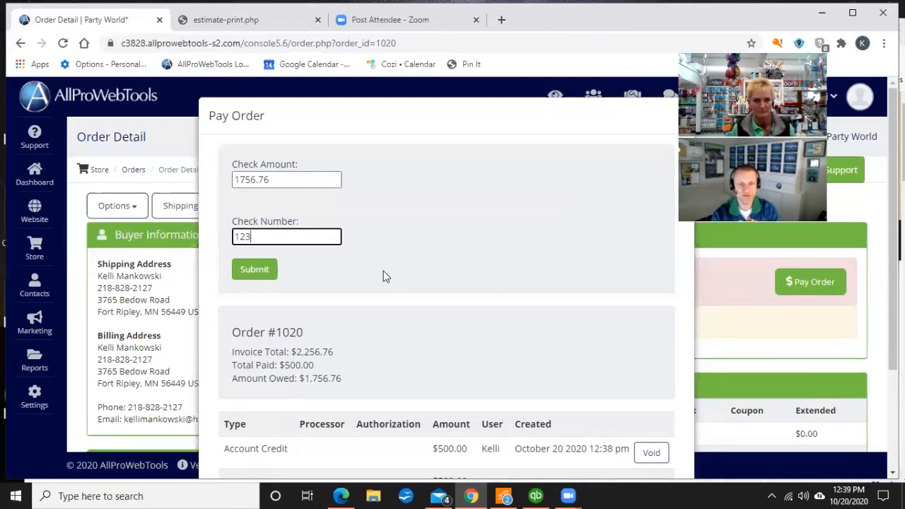
pyautogui.click(274, 273)
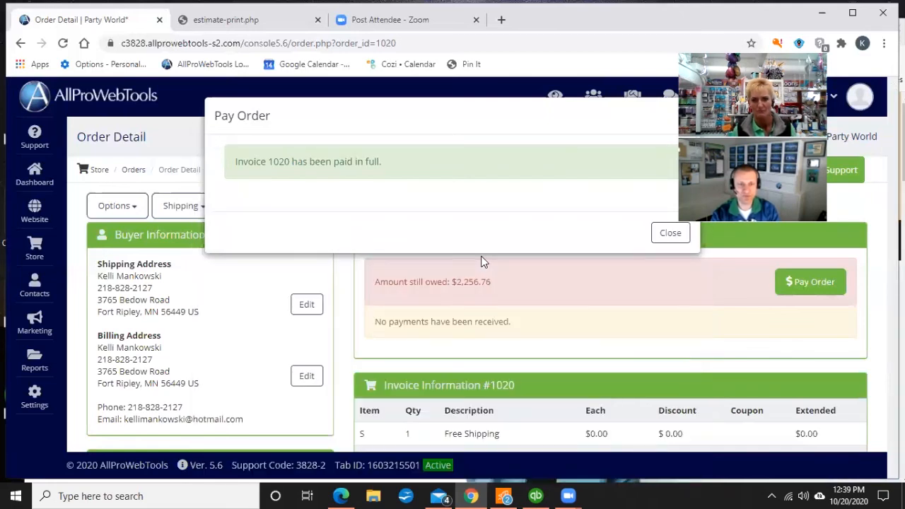
pyautogui.click(675, 235)
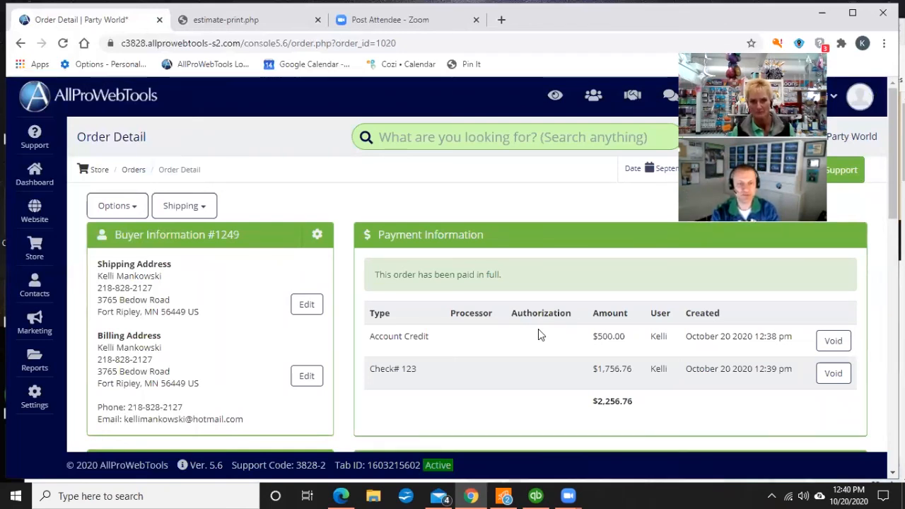
# Step: Open the paid order's printable invoice and review its items and totals
pyautogui.click(121, 207)
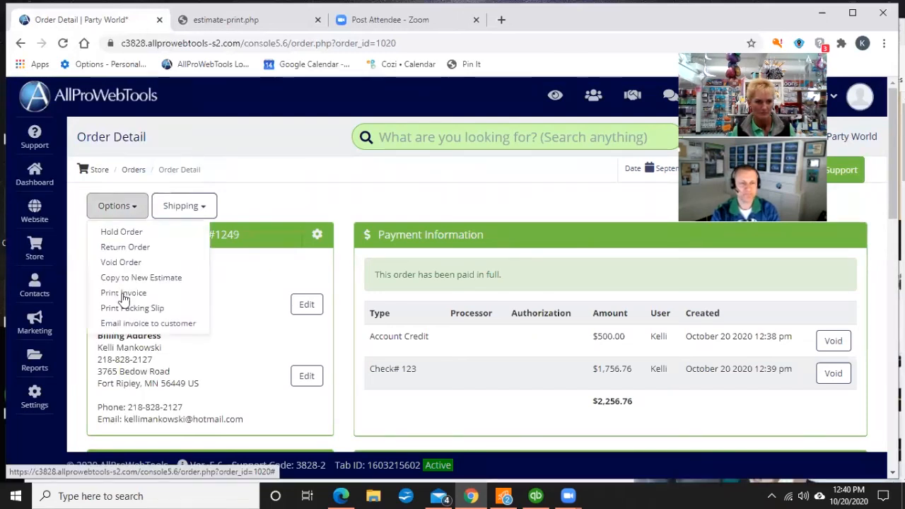
pyautogui.click(123, 297)
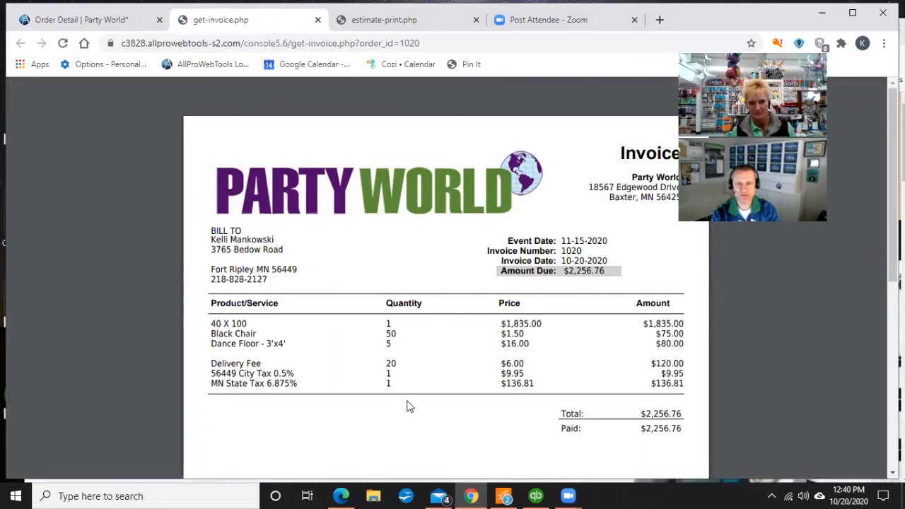
pyautogui.scroll(-1, 407, 404)
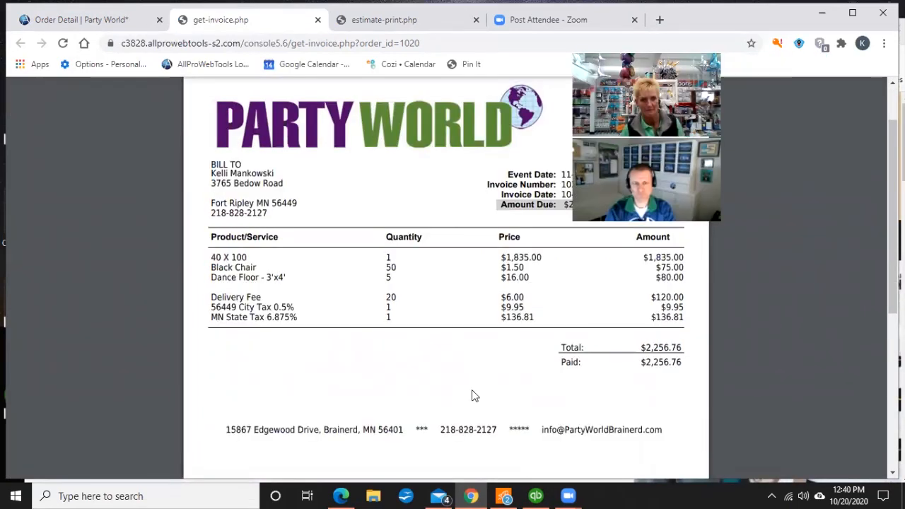